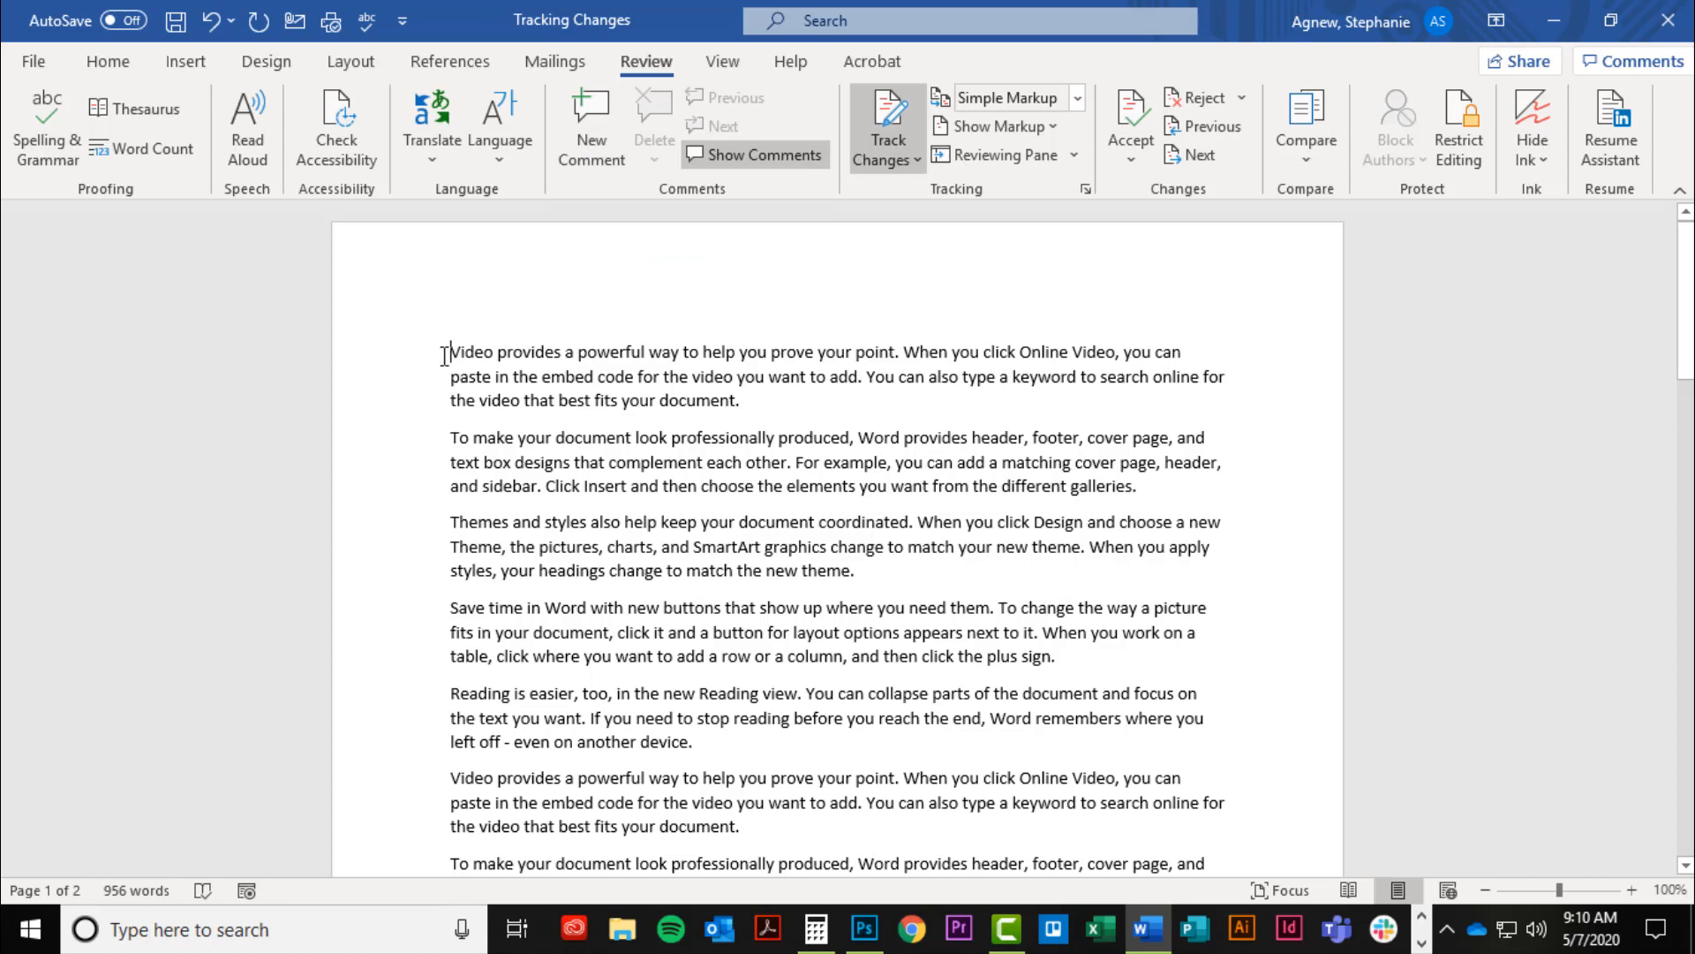
# Step: Add a comment reading "Add Tile" at the first word of the opening paragraph
pyautogui.click(577, 127)
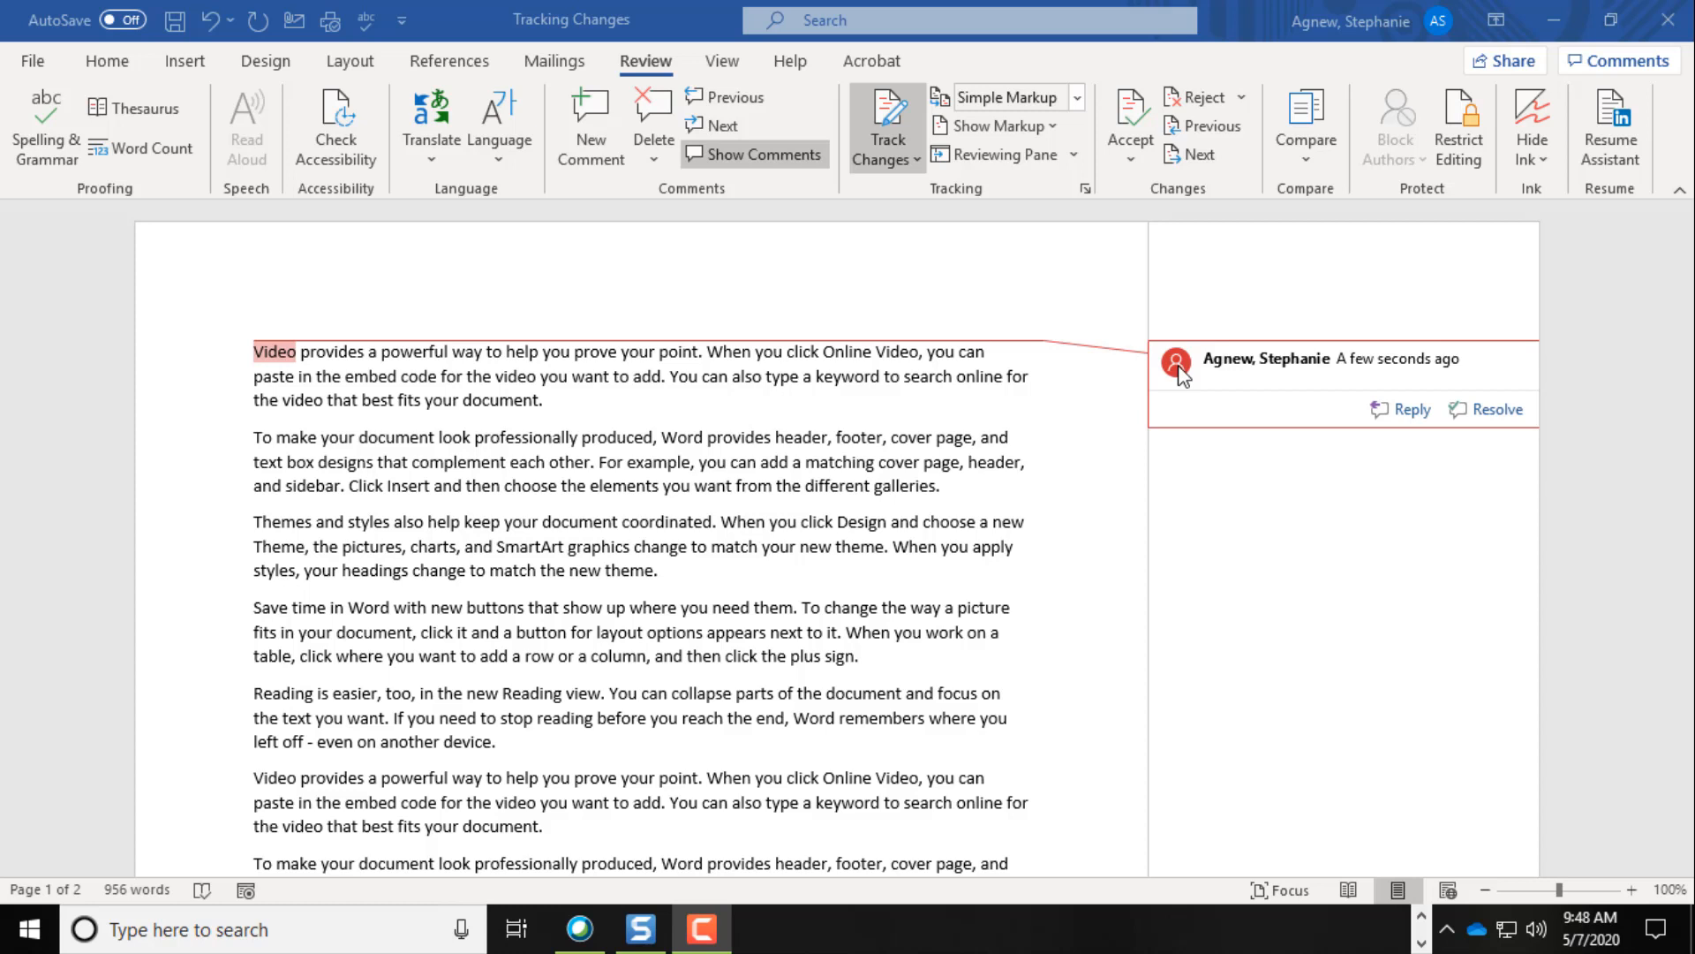
pyautogui.click(1219, 385)
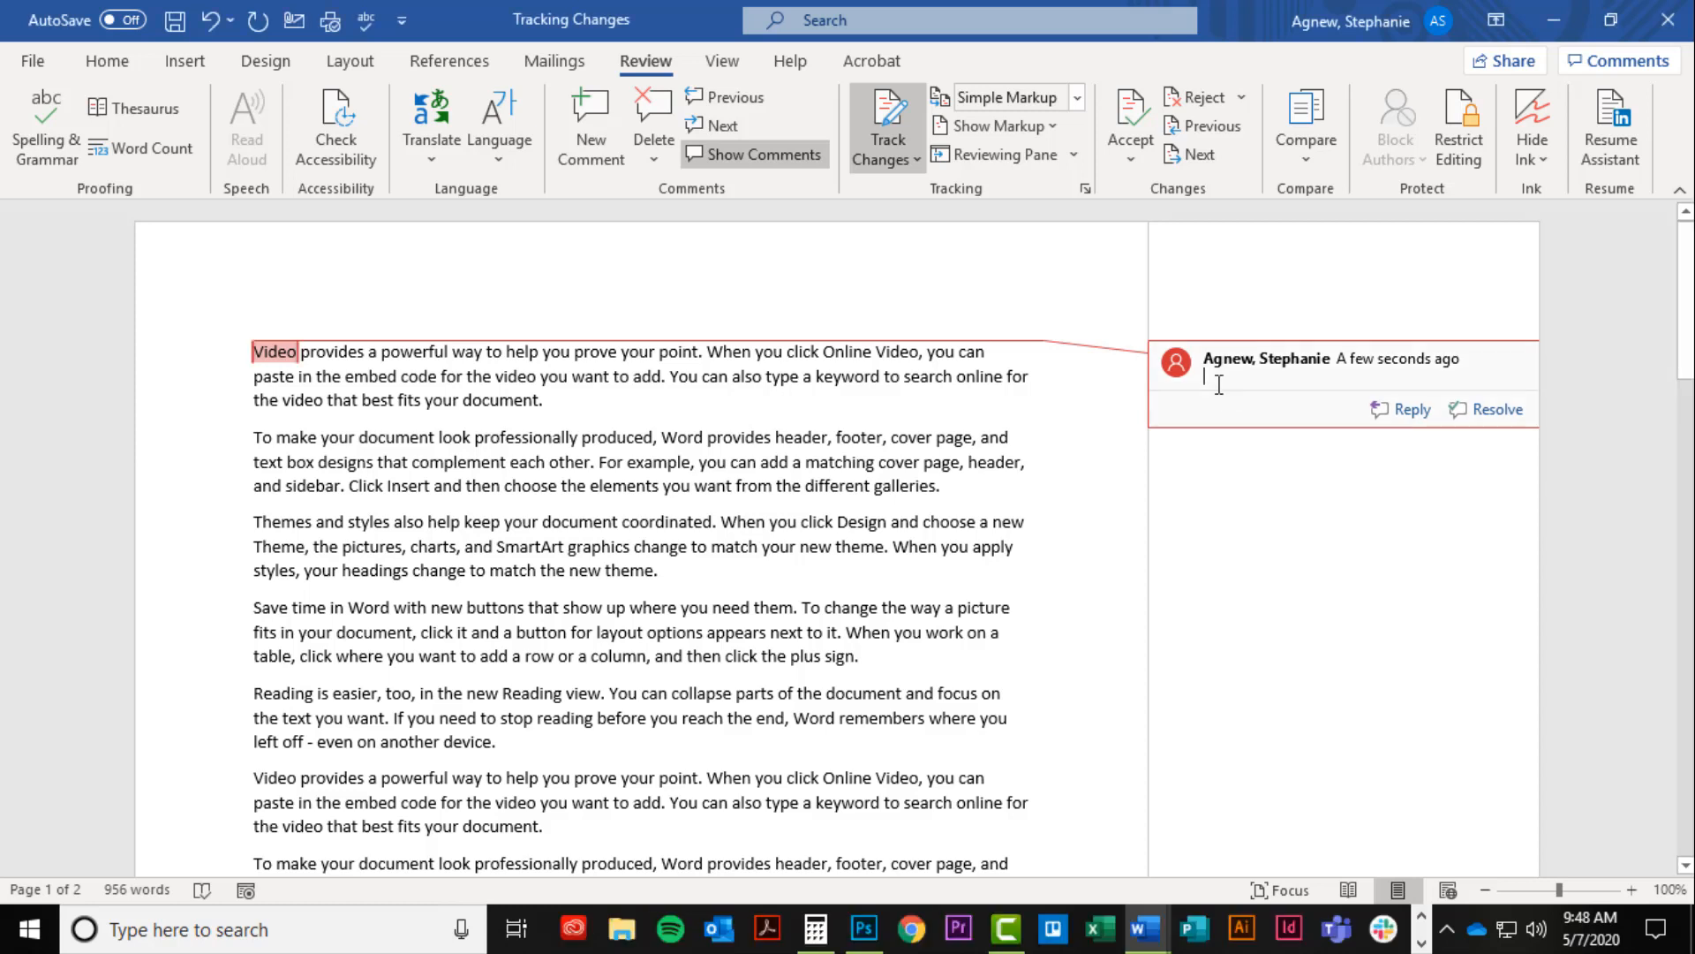
pyautogui.write('Add Ti')
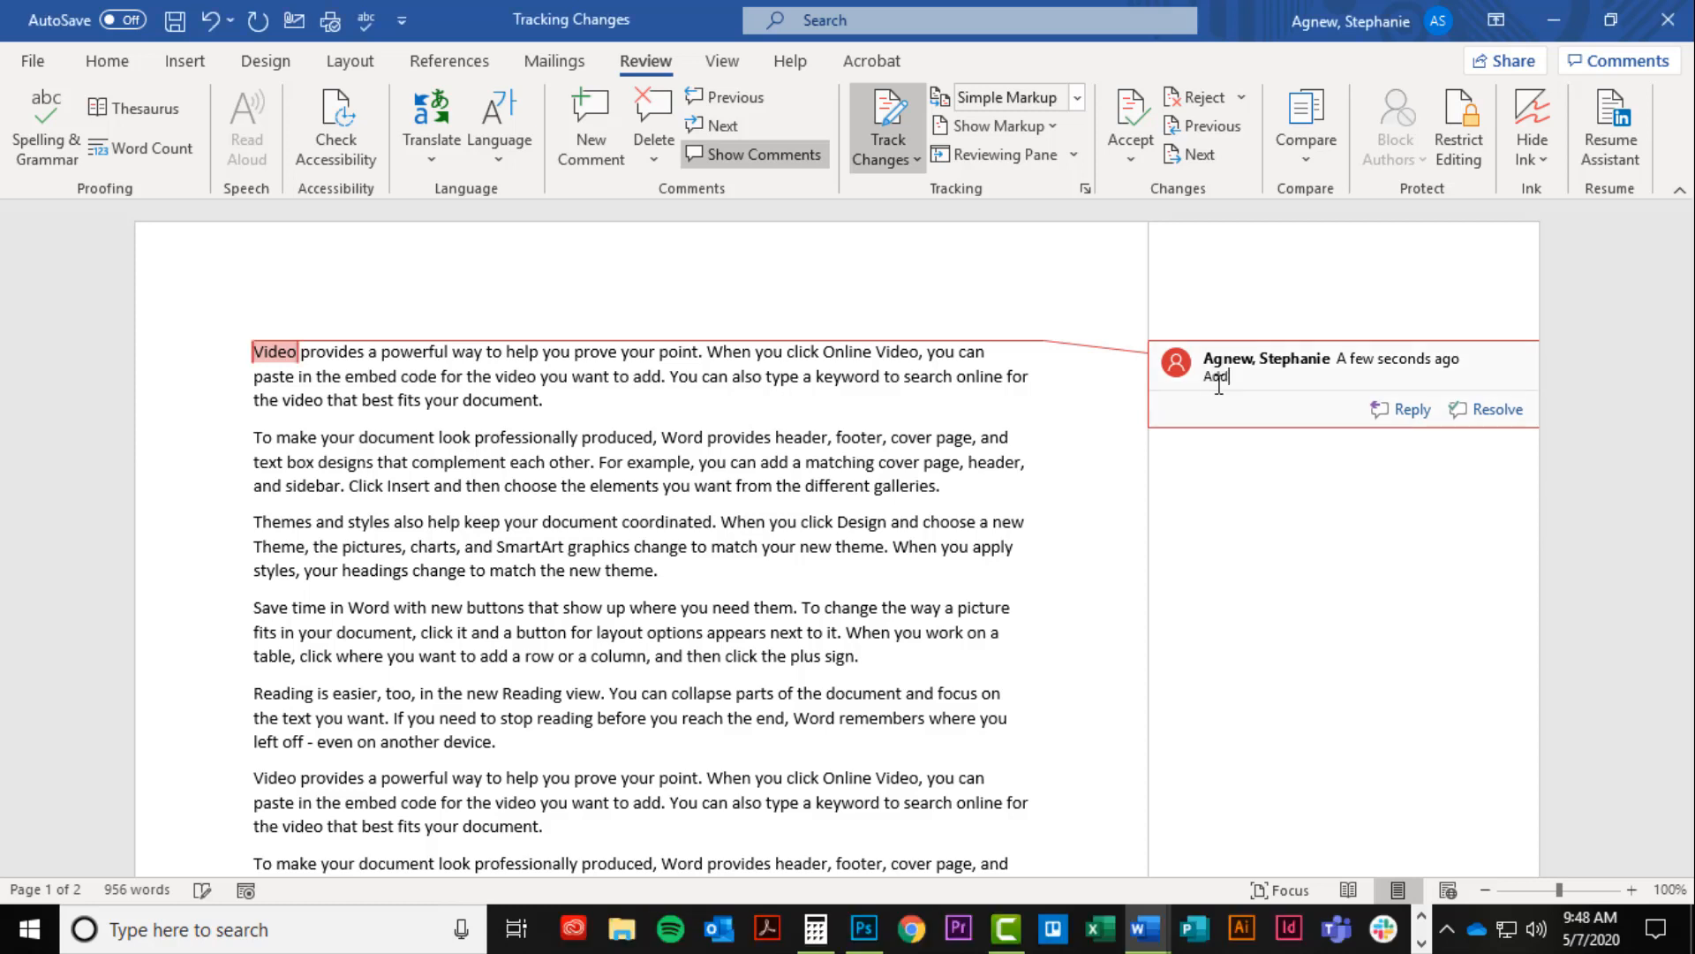
pyautogui.write('le')
pyautogui.click(174, 510)
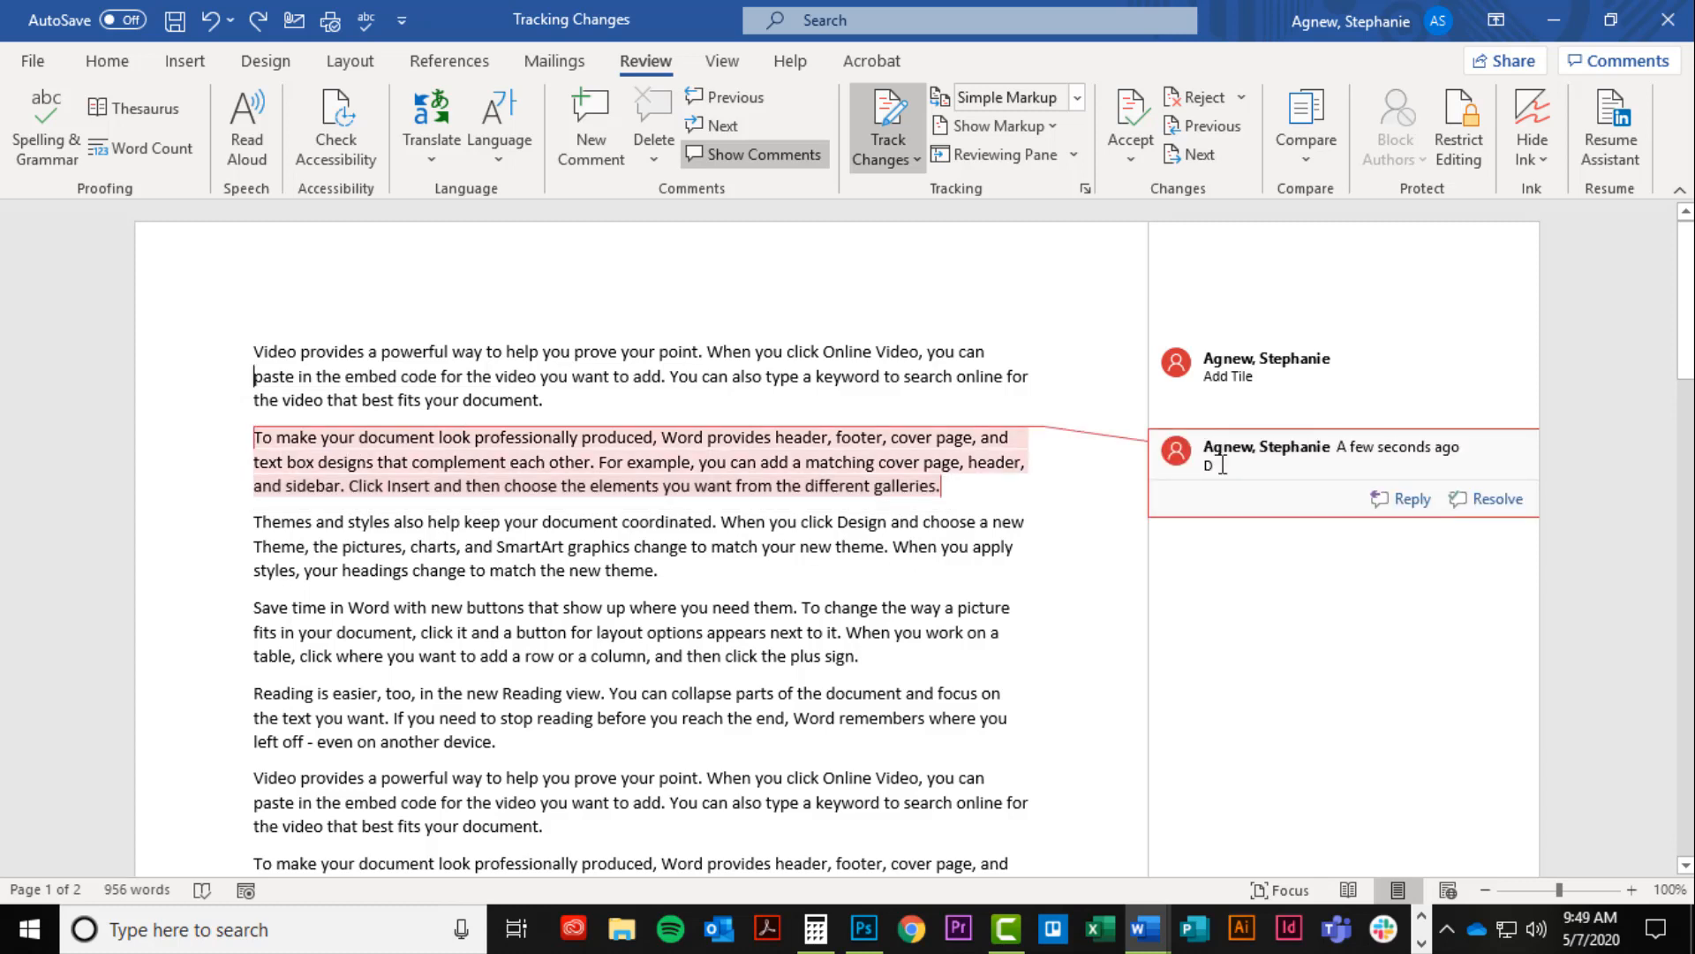
# Step: Write "Double Spaced" as the comment on the second paragraph, replacing the text already started there
pyautogui.doubleClick(1203, 466)
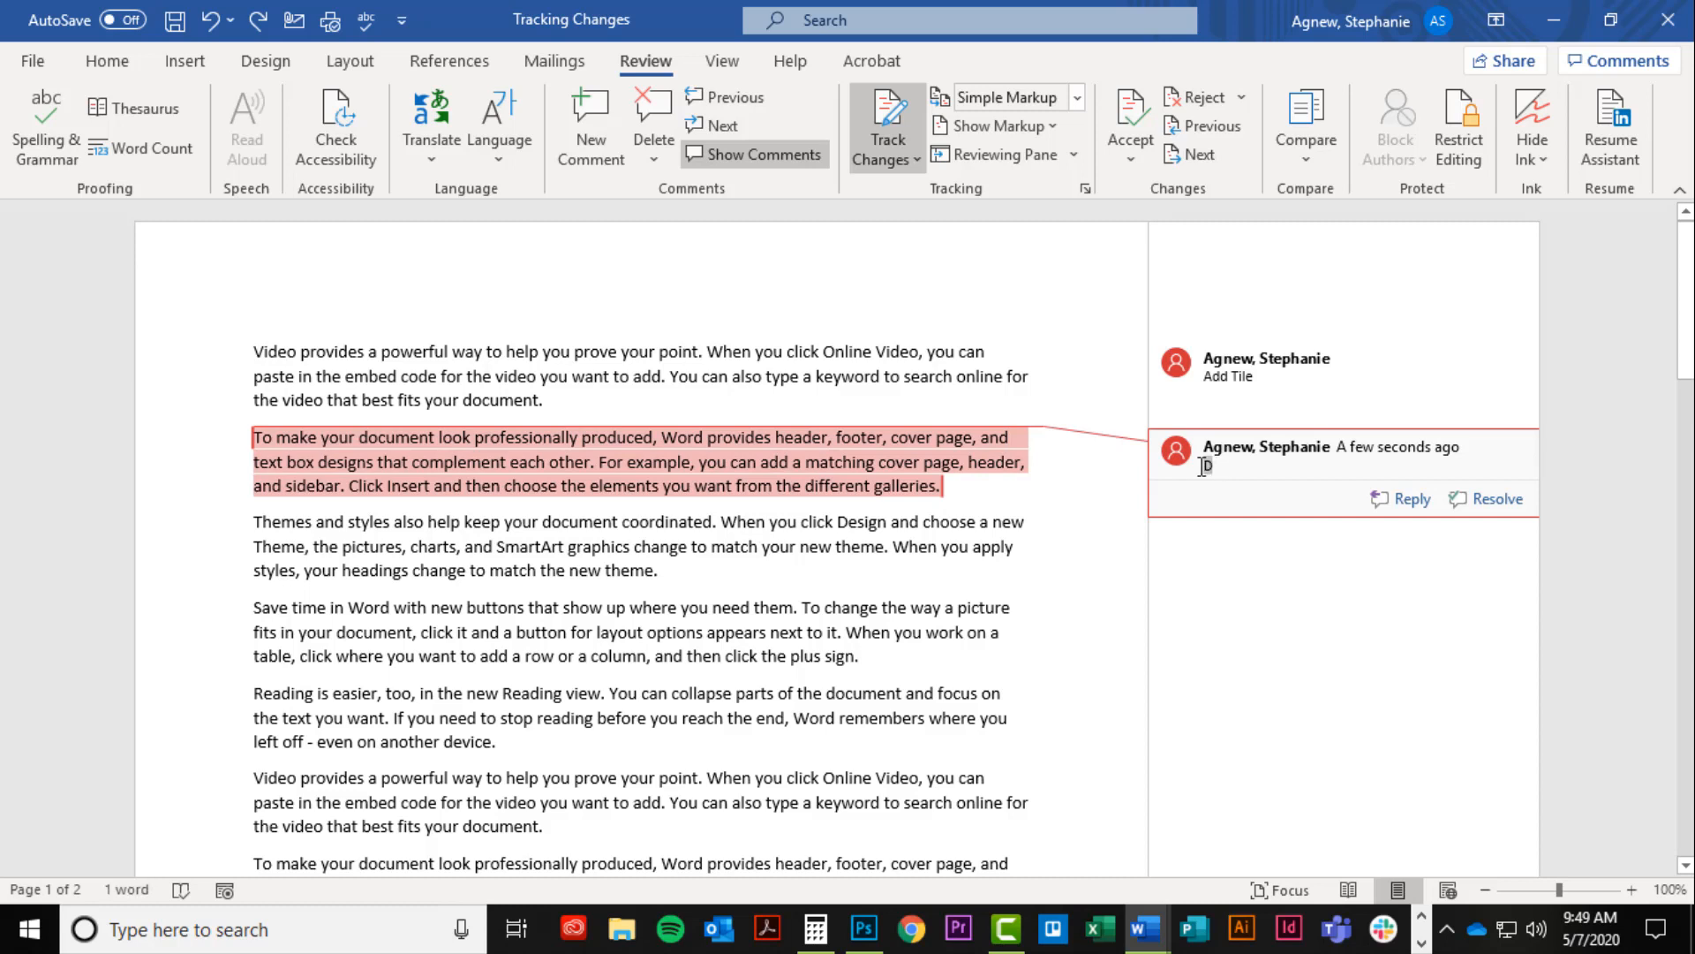
pyautogui.write('Dou')
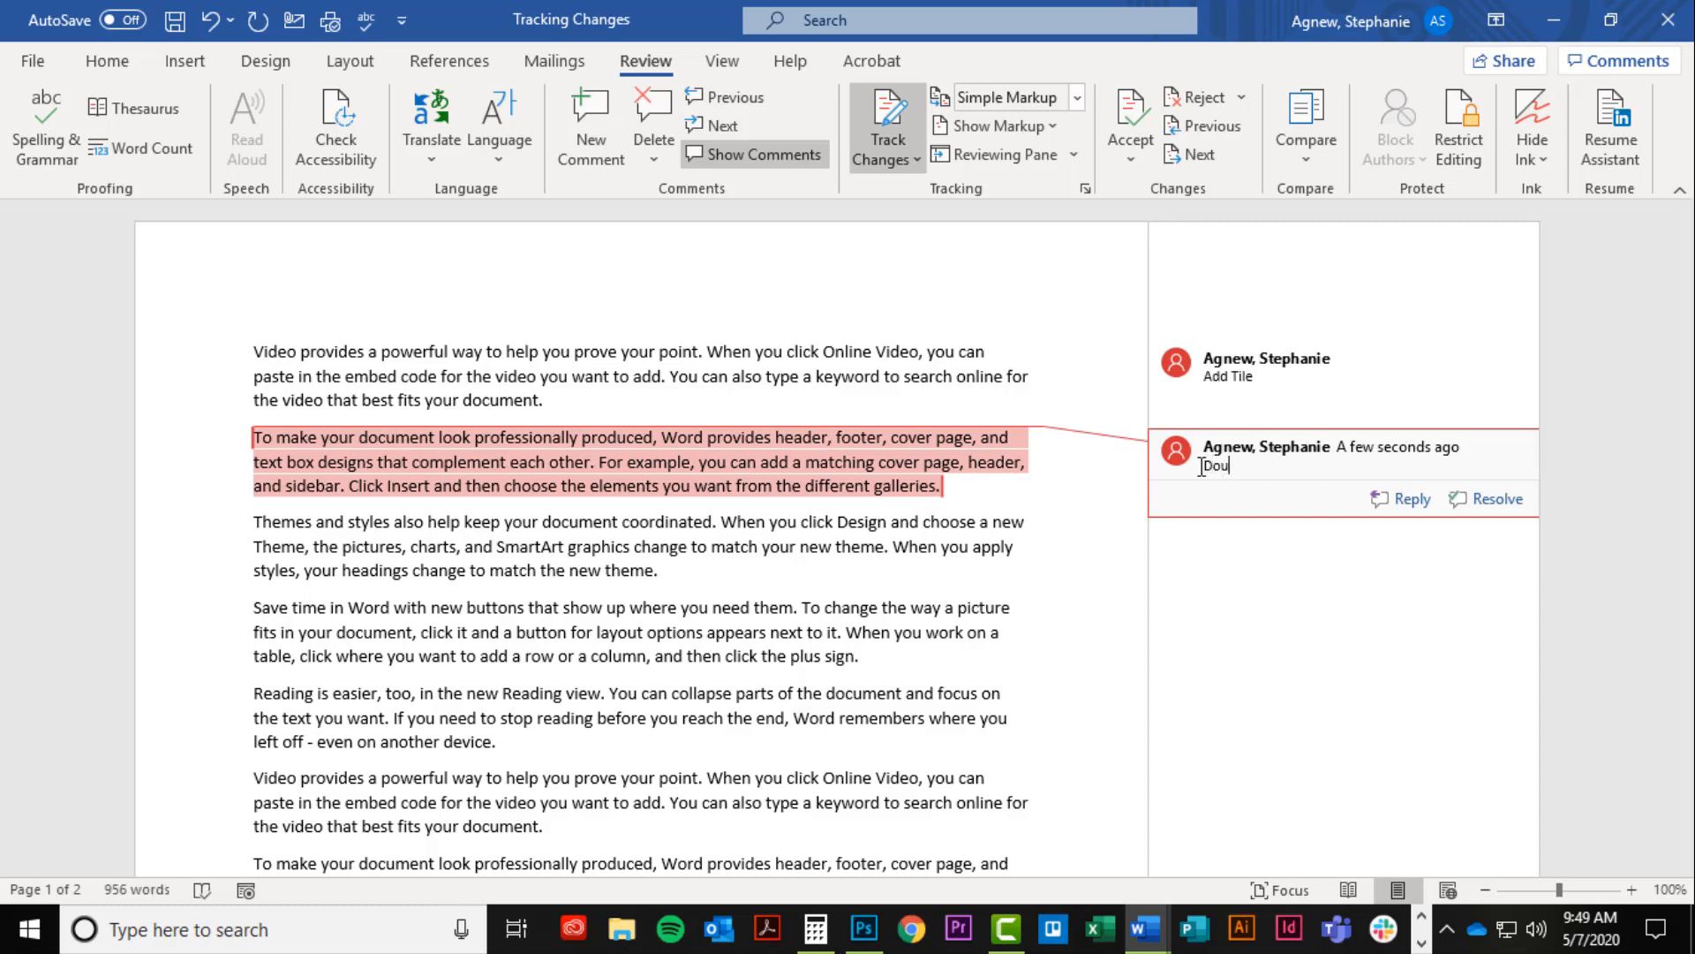
pyautogui.write('ble Spaced')
pyautogui.click(838, 629)
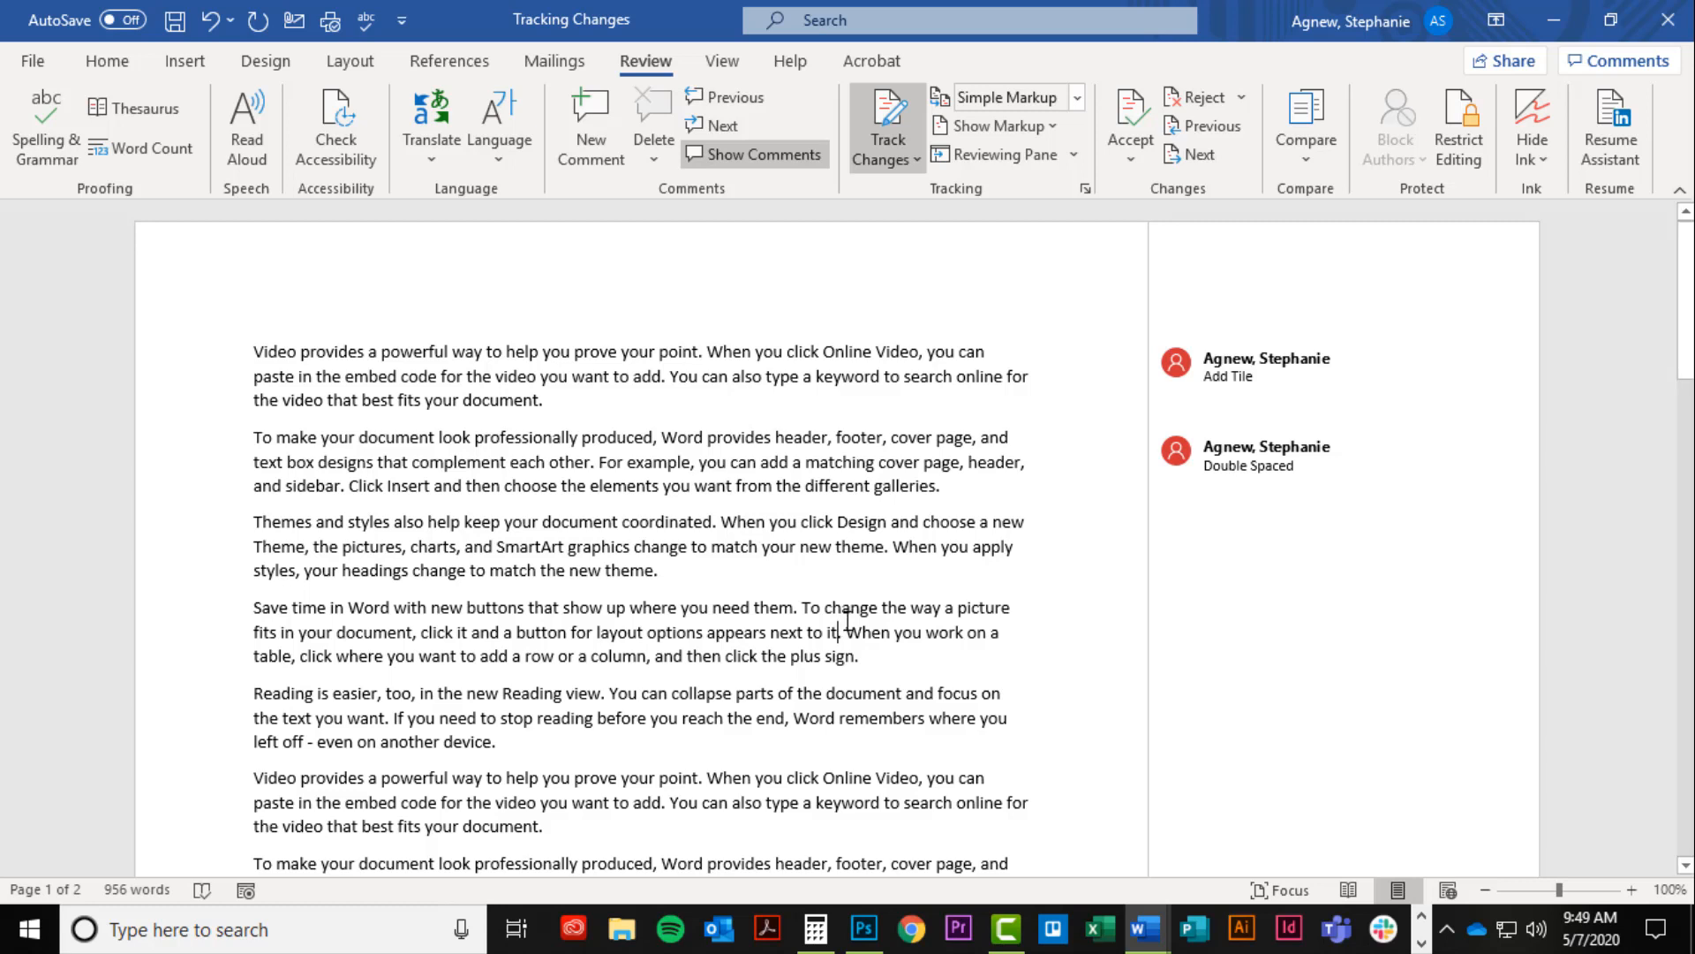
# Step: Mark the "Double Spaced" comment as resolved and reopen it
pyautogui.click(1203, 468)
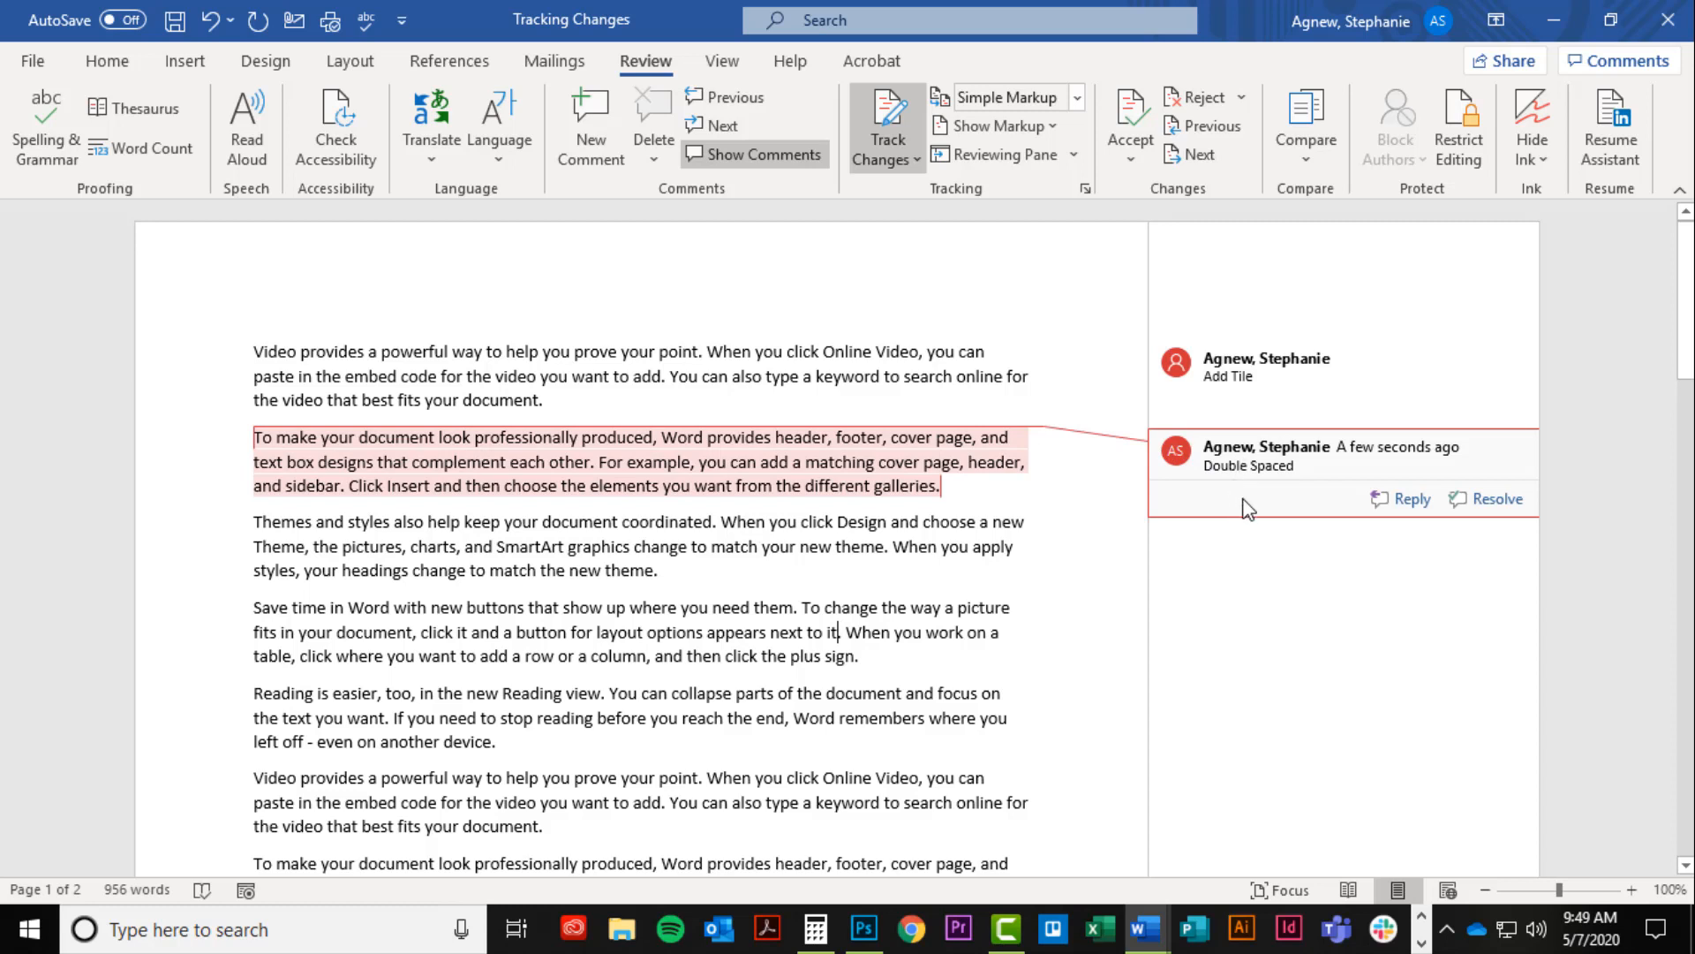
pyautogui.hotkey('ctrl', 'a')
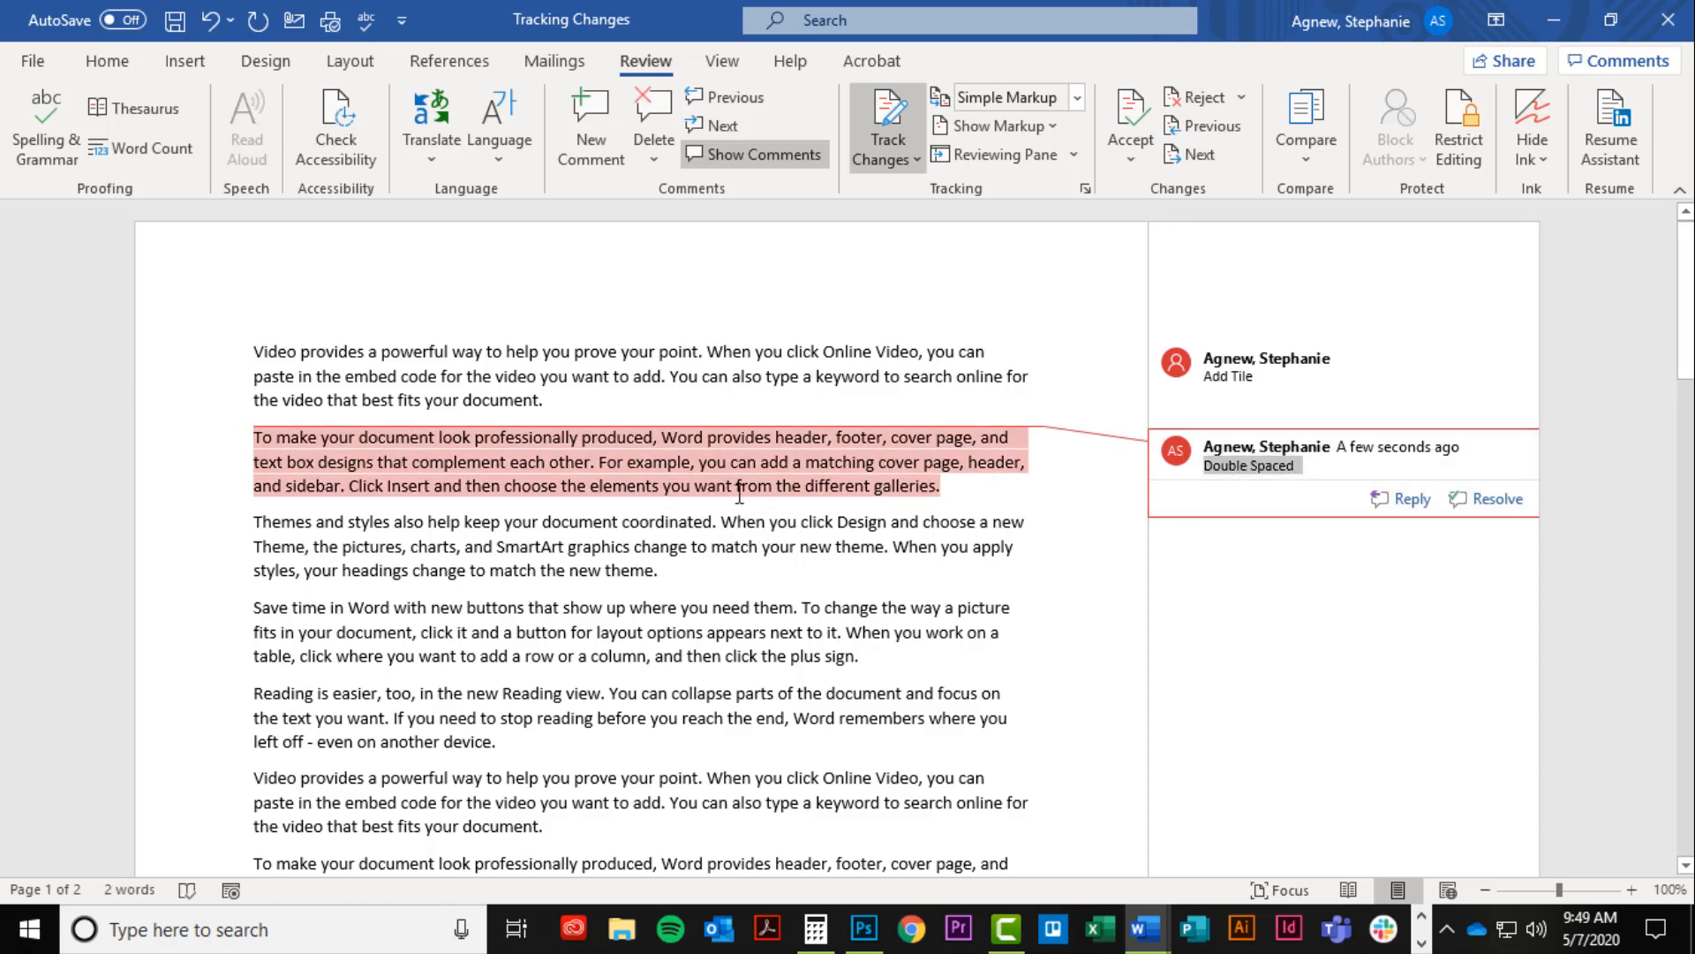
pyautogui.moveTo(740, 494)
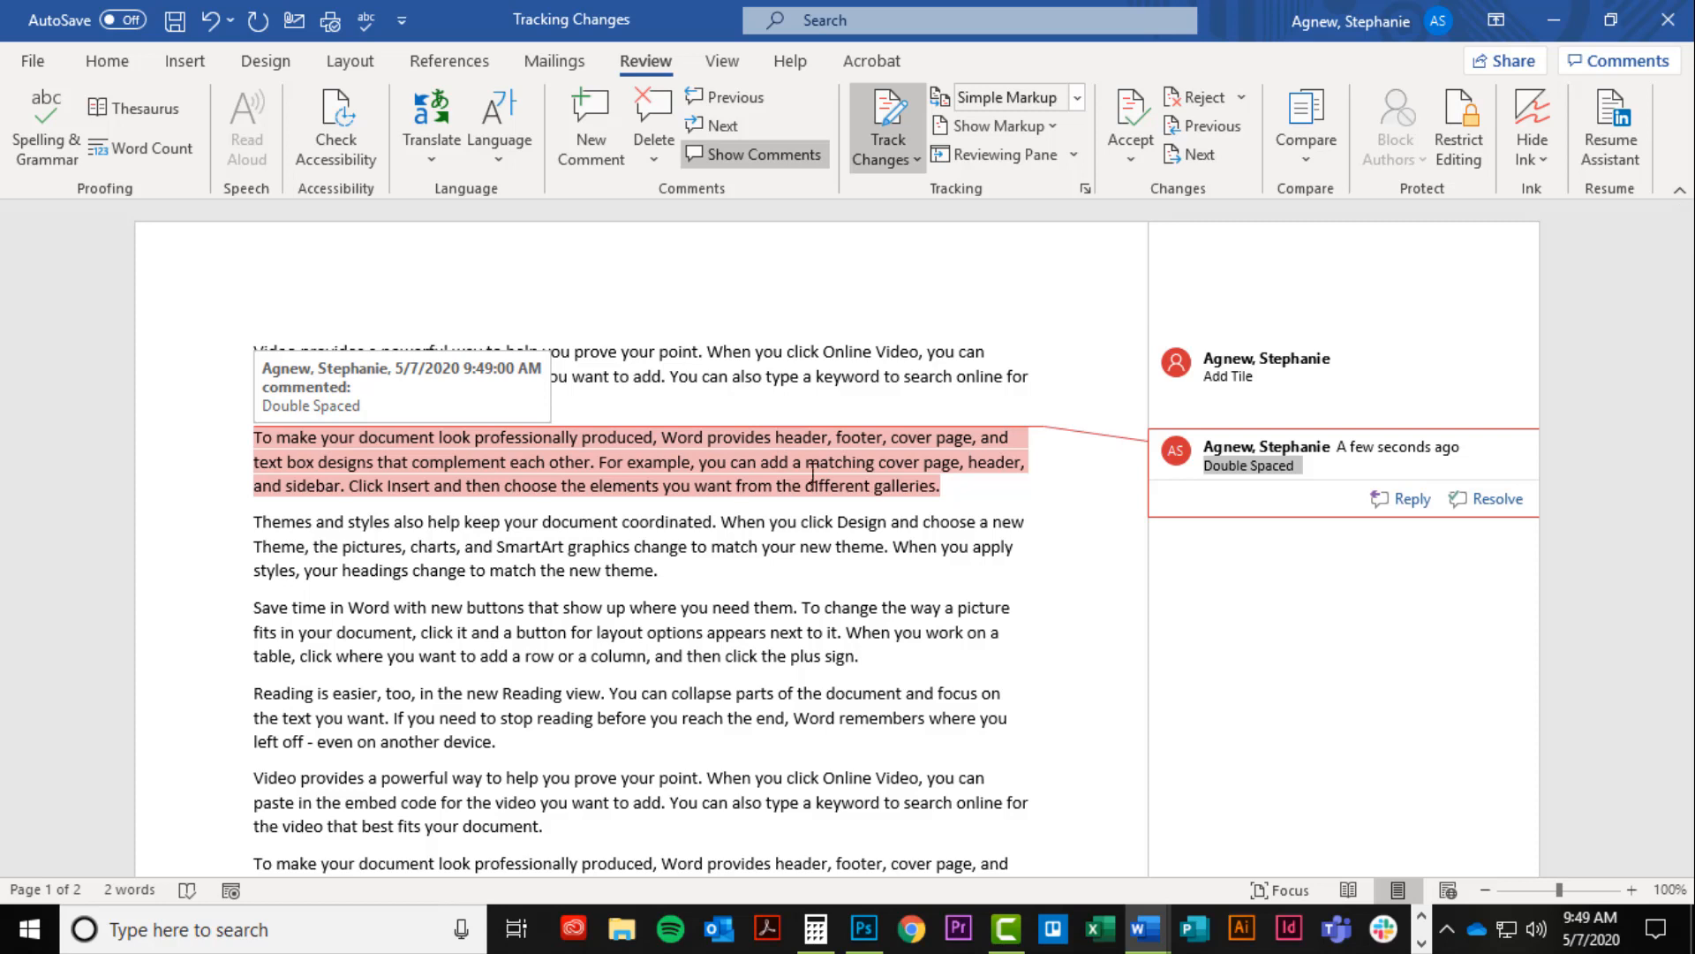
pyautogui.click(1469, 500)
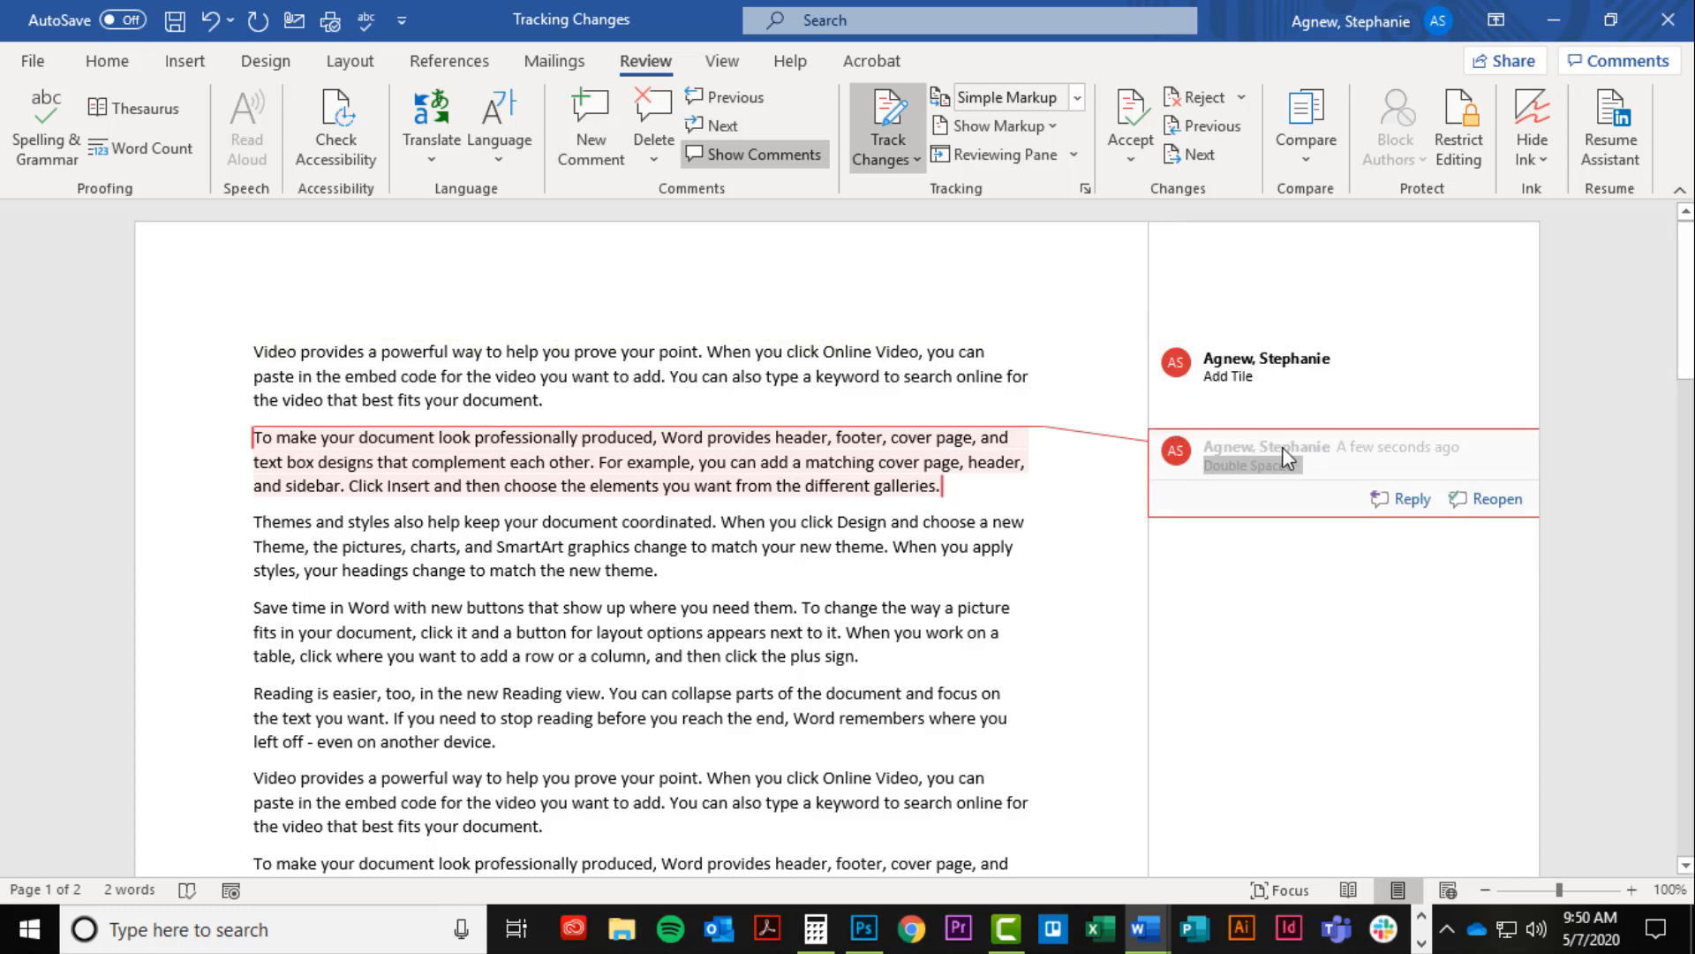
pyautogui.click(1508, 505)
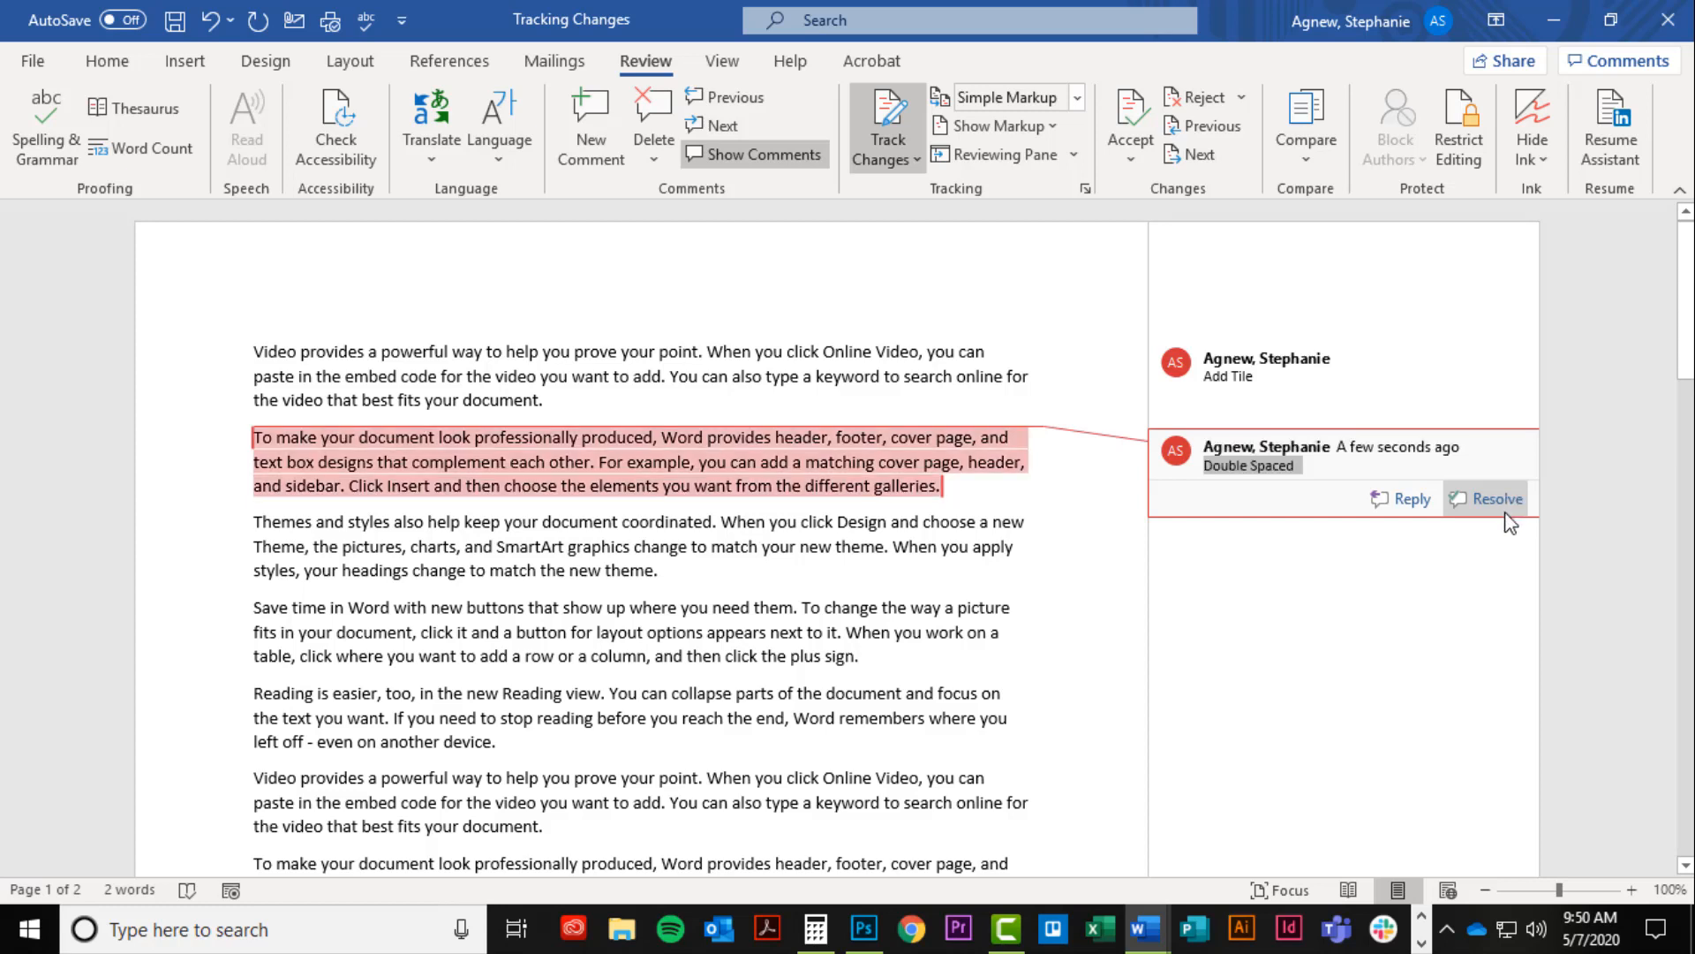
# Step: Reply to the "Double Spaced" comment with "Double spacing was not added"
pyautogui.click(1407, 500)
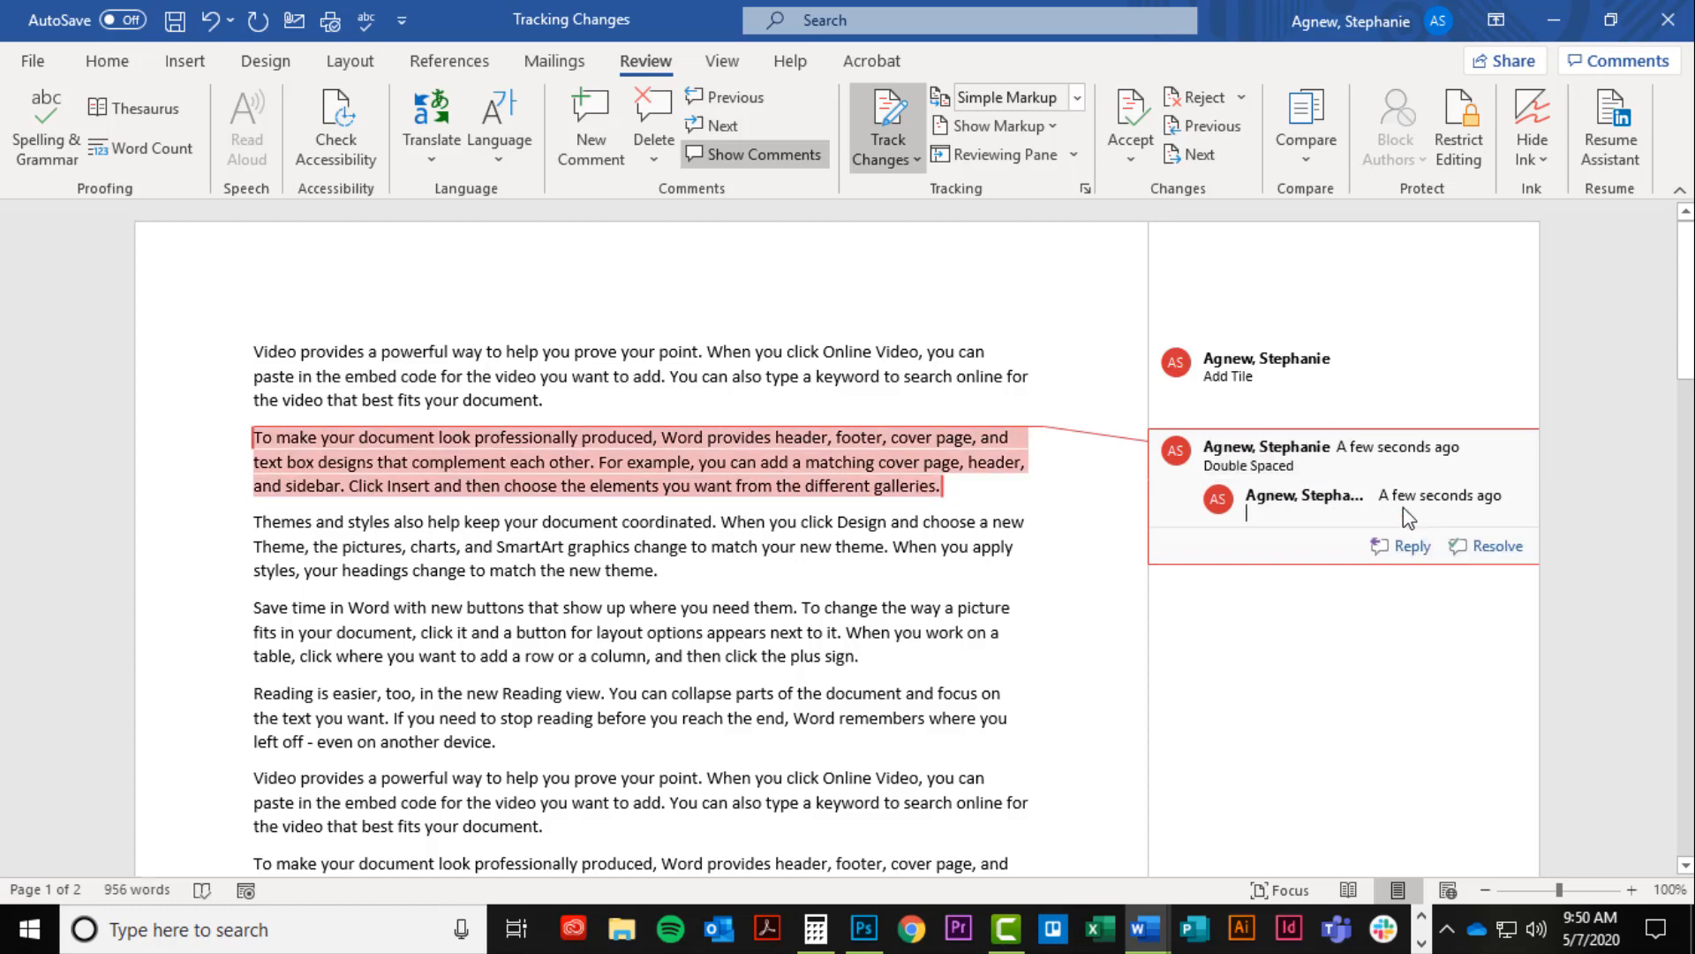
pyautogui.write('Duo')
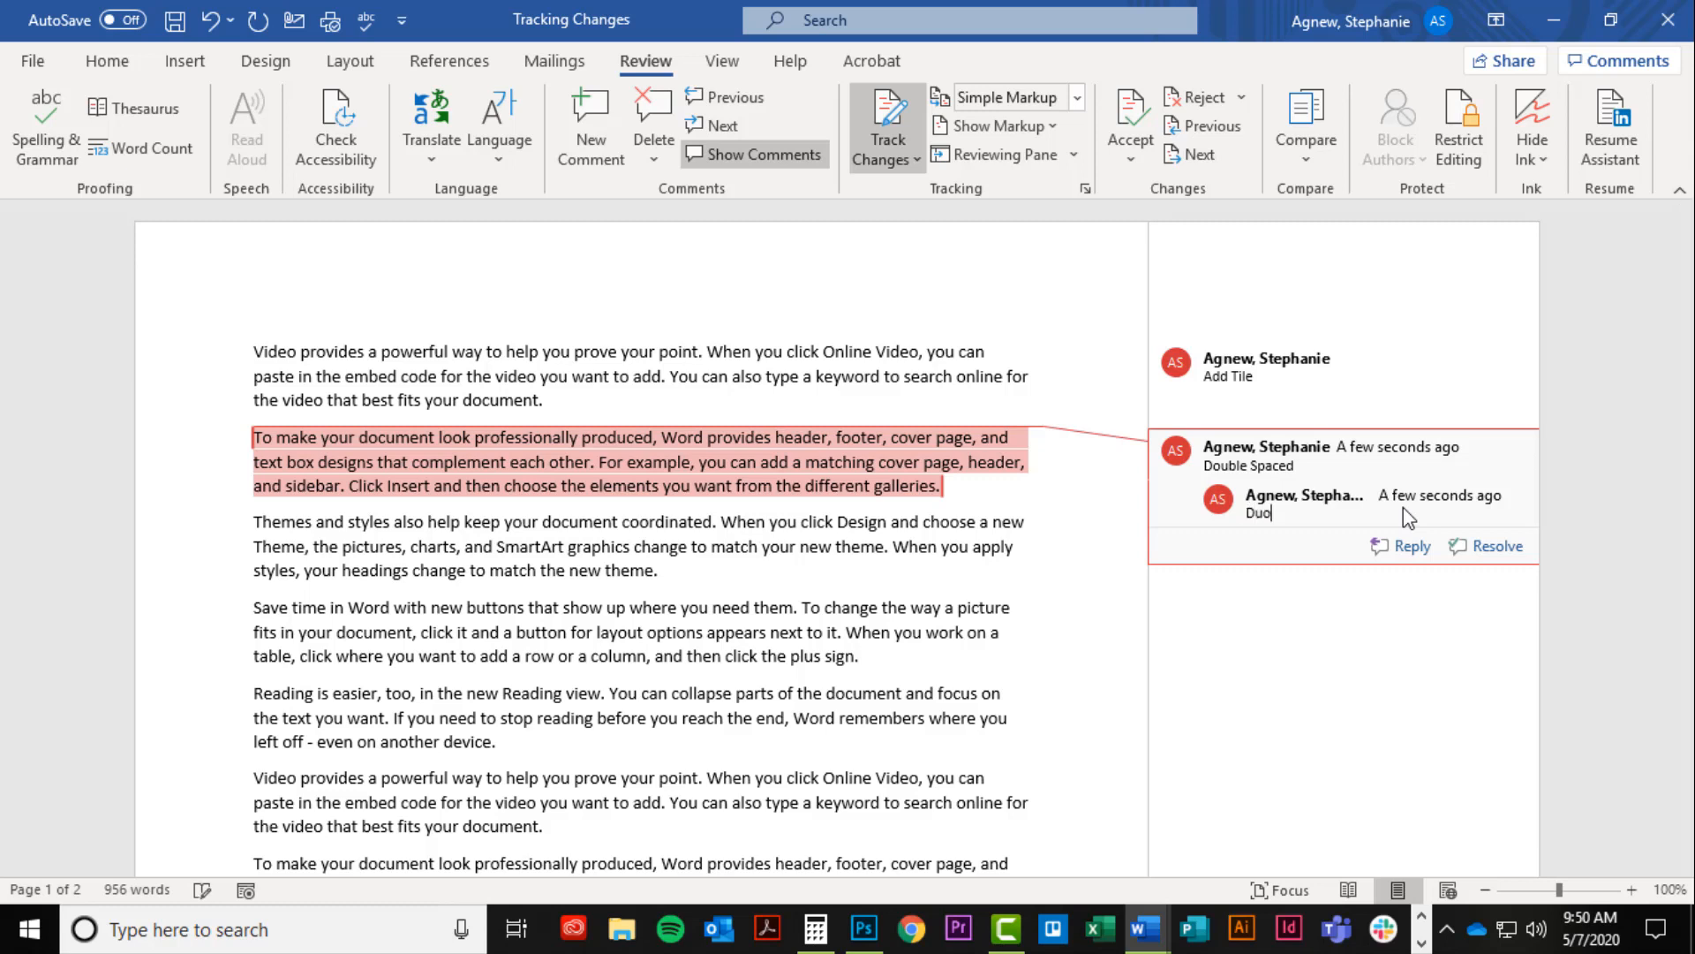
pyautogui.press('BackSpace')
pyautogui.press('BackSpace')
pyautogui.write('ouble spacing was not')
pyautogui.press('BackSpace')
pyautogui.write('ot added')
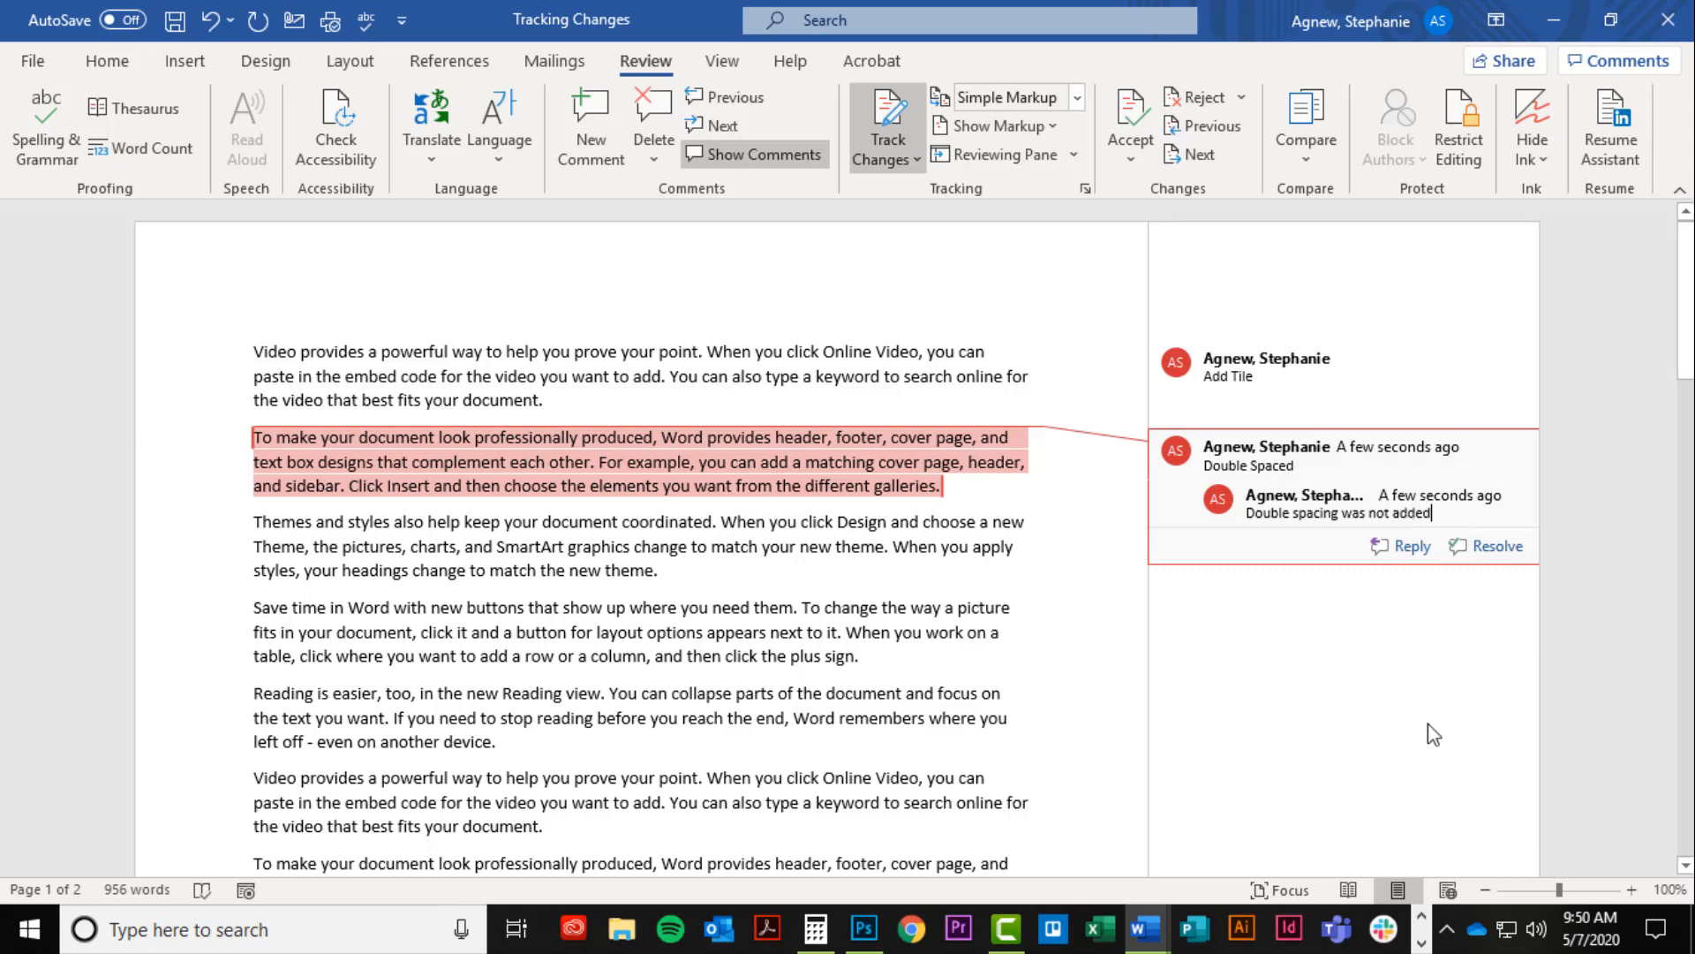
pyautogui.click(1049, 719)
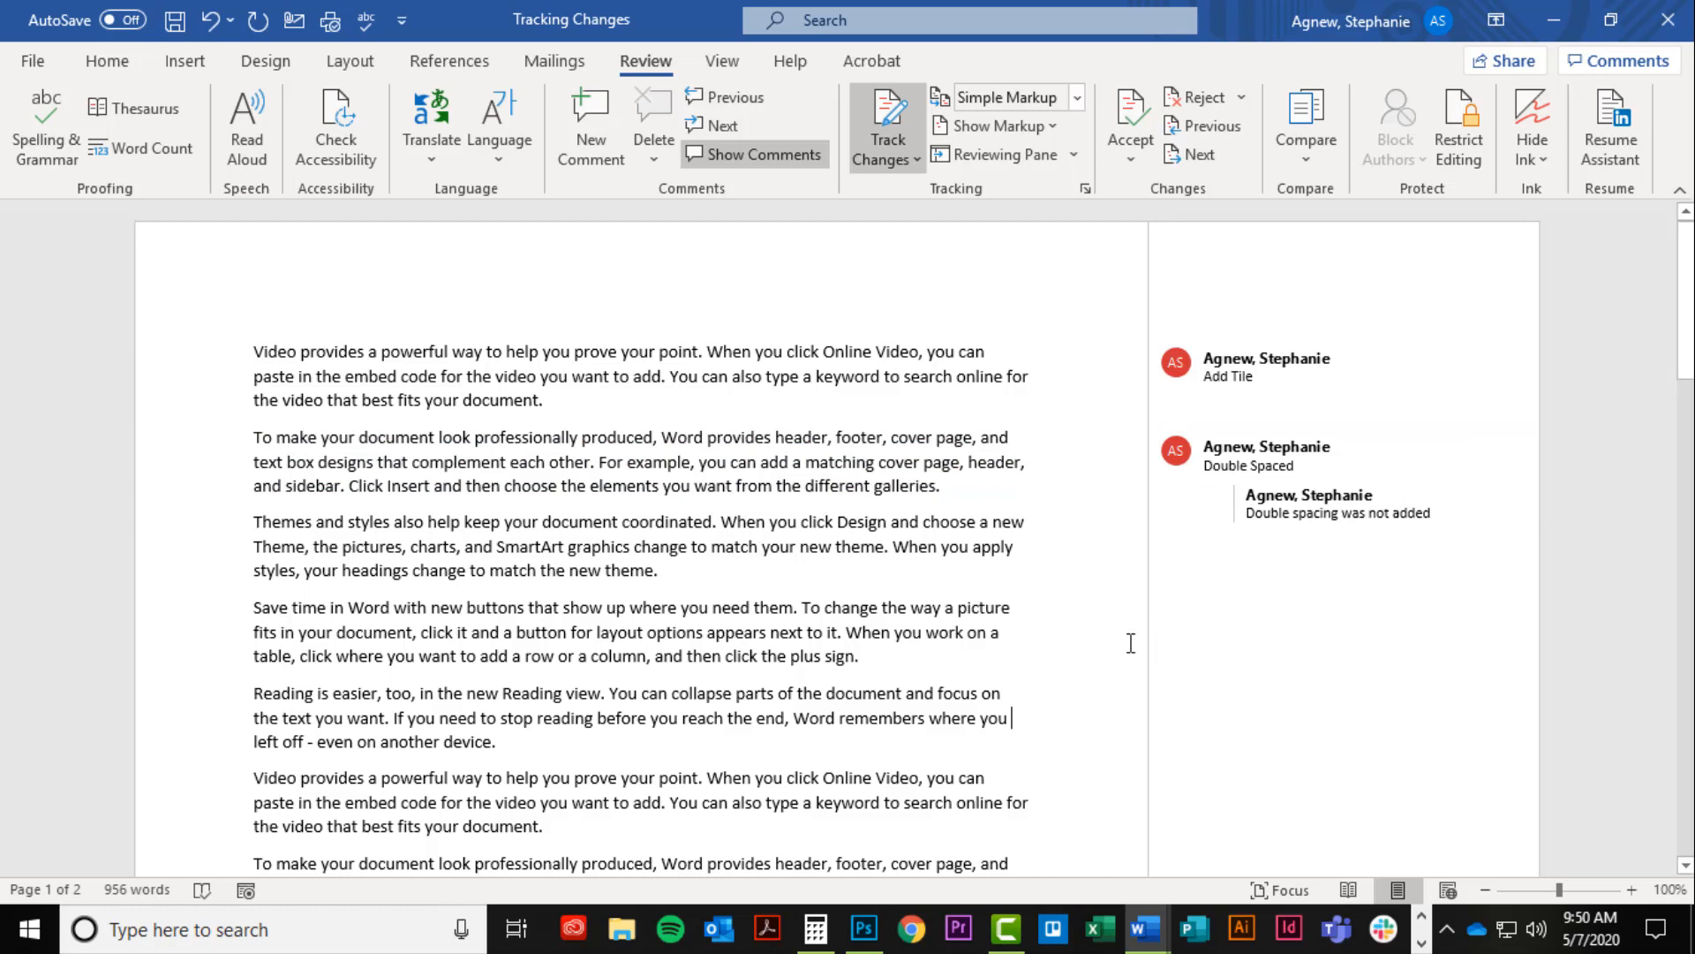
# Step: Look through the list of all revisions, close it, and check the "Double Spaced" comment thread beside the text
pyautogui.click(1010, 155)
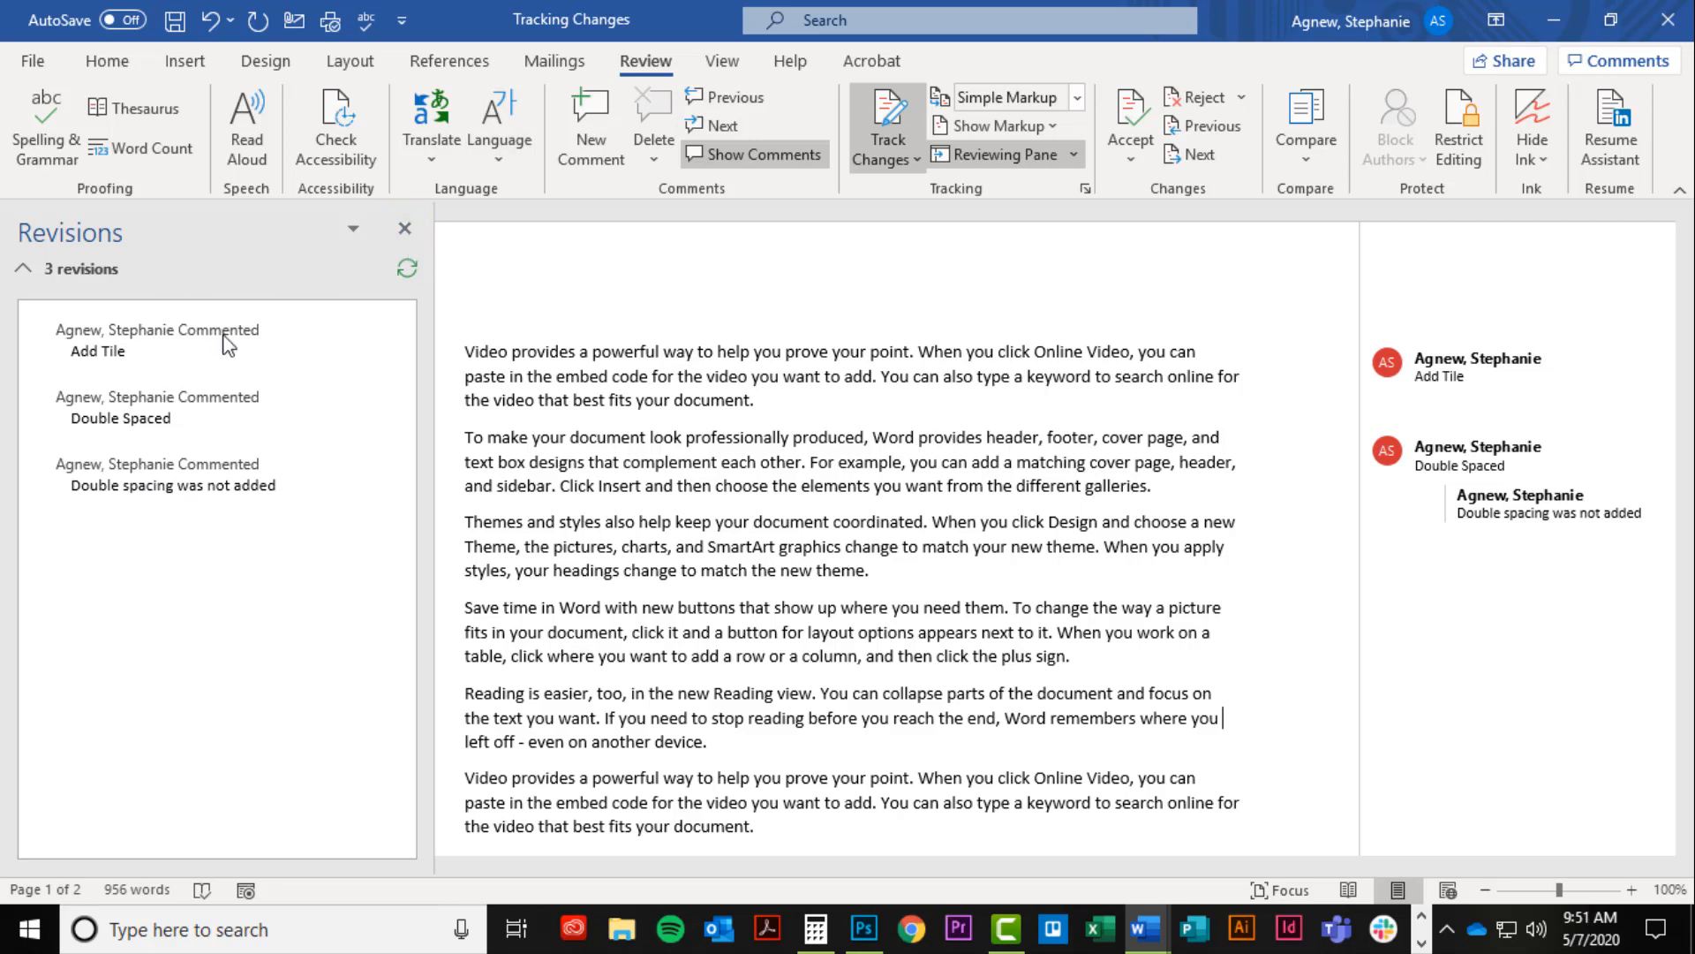
pyautogui.click(404, 229)
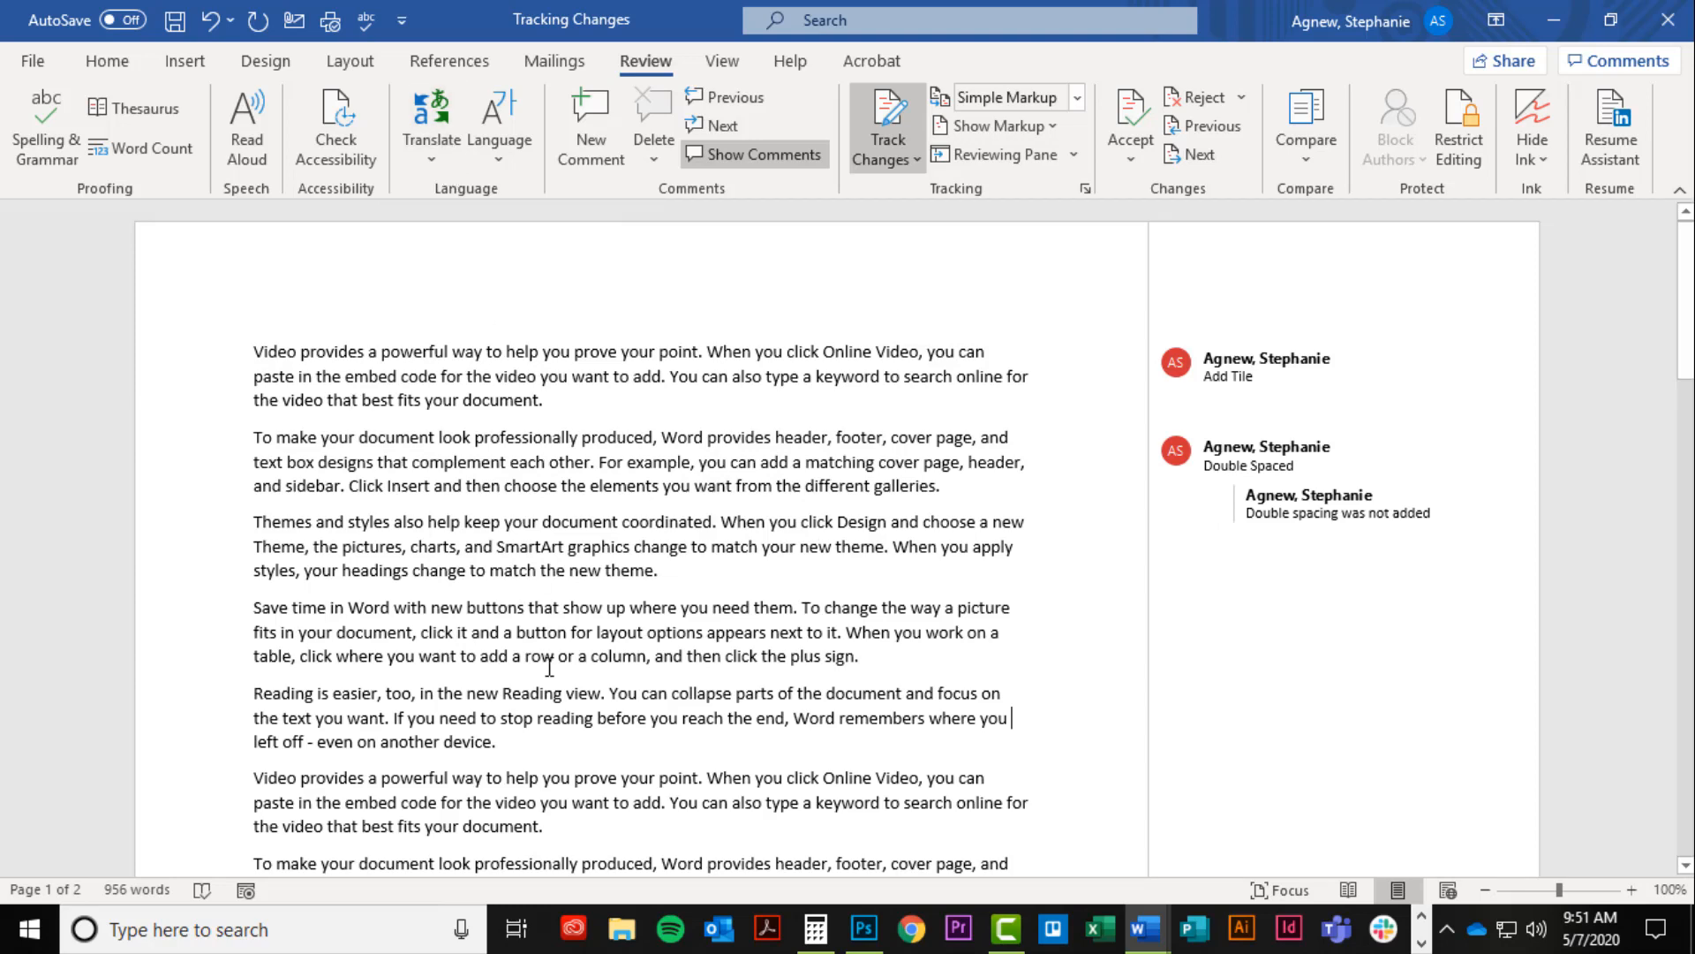
pyautogui.click(1250, 541)
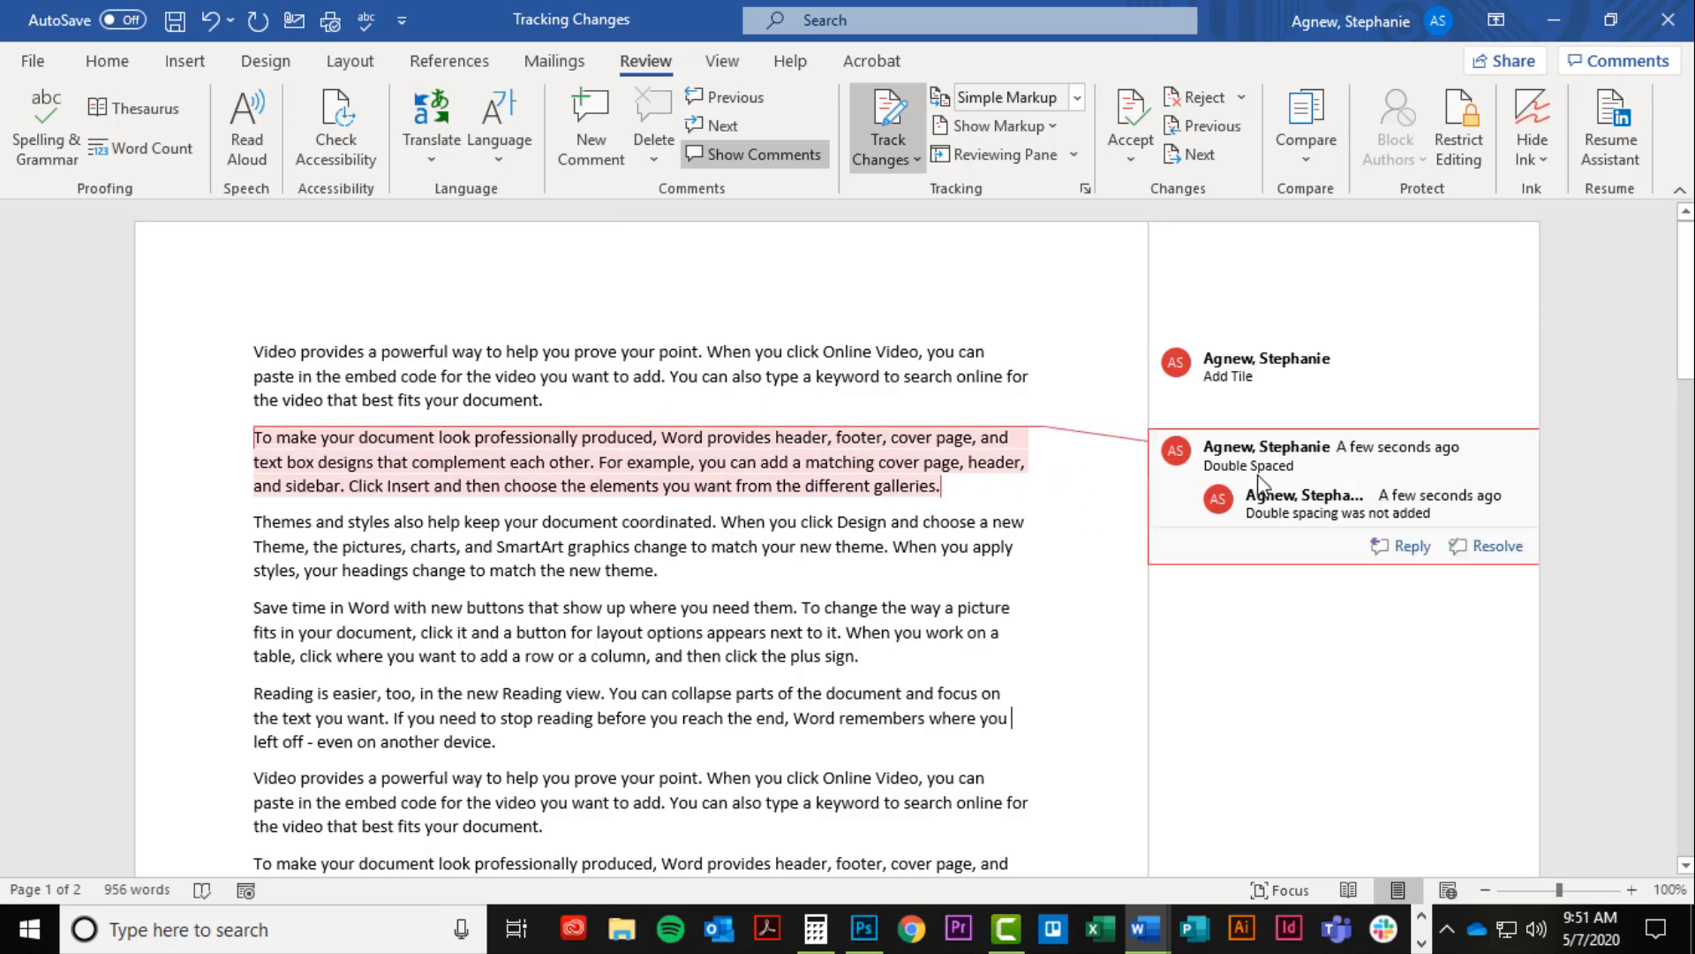
# Step: Start sharing Tracking Changes (3) by link and add two colleagues from the directory suggestions as recipients
pyautogui.moveTo(1406, 397)
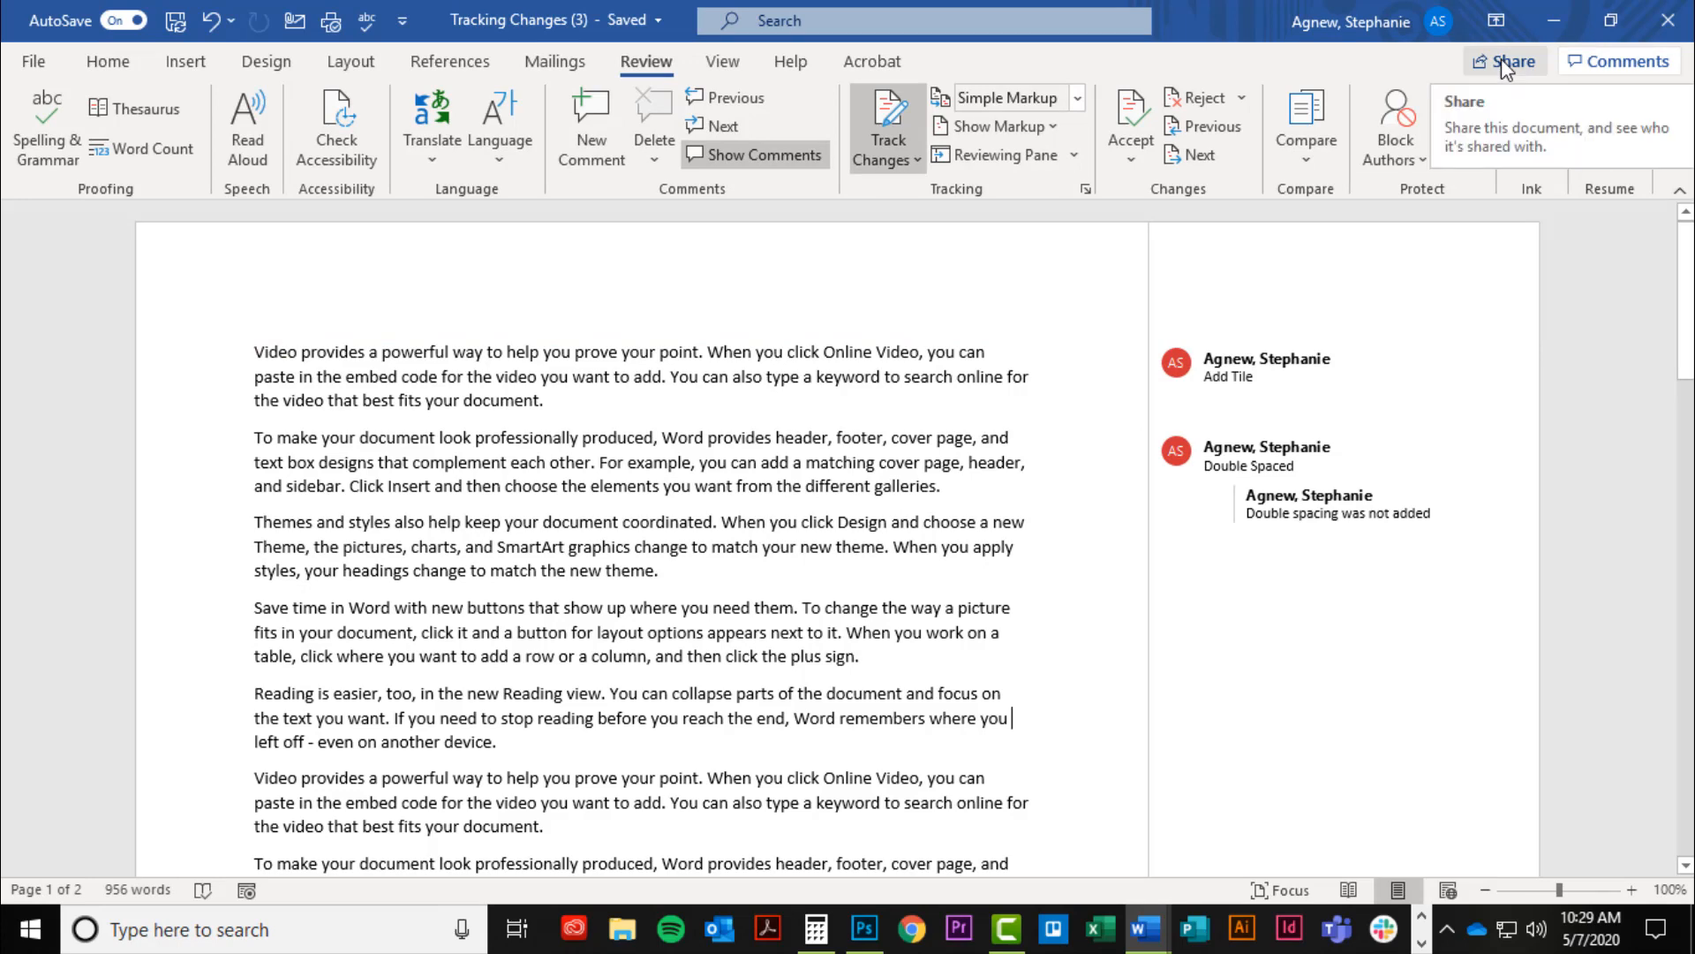
pyautogui.click(1501, 58)
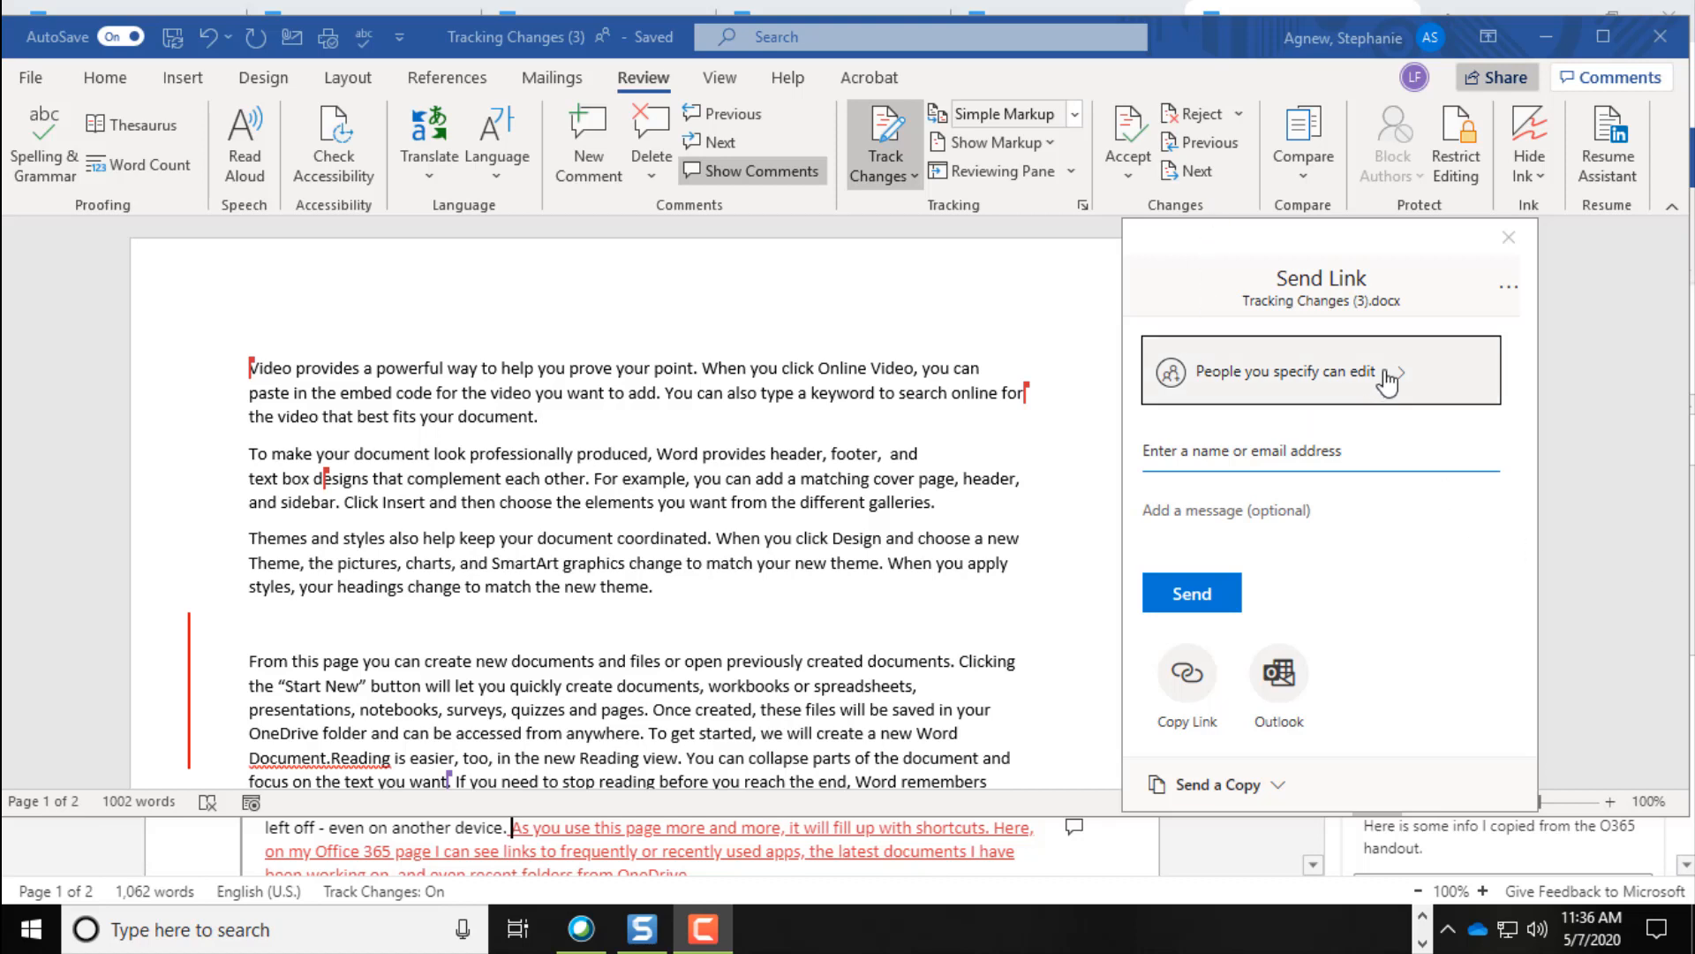
pyautogui.click(1290, 446)
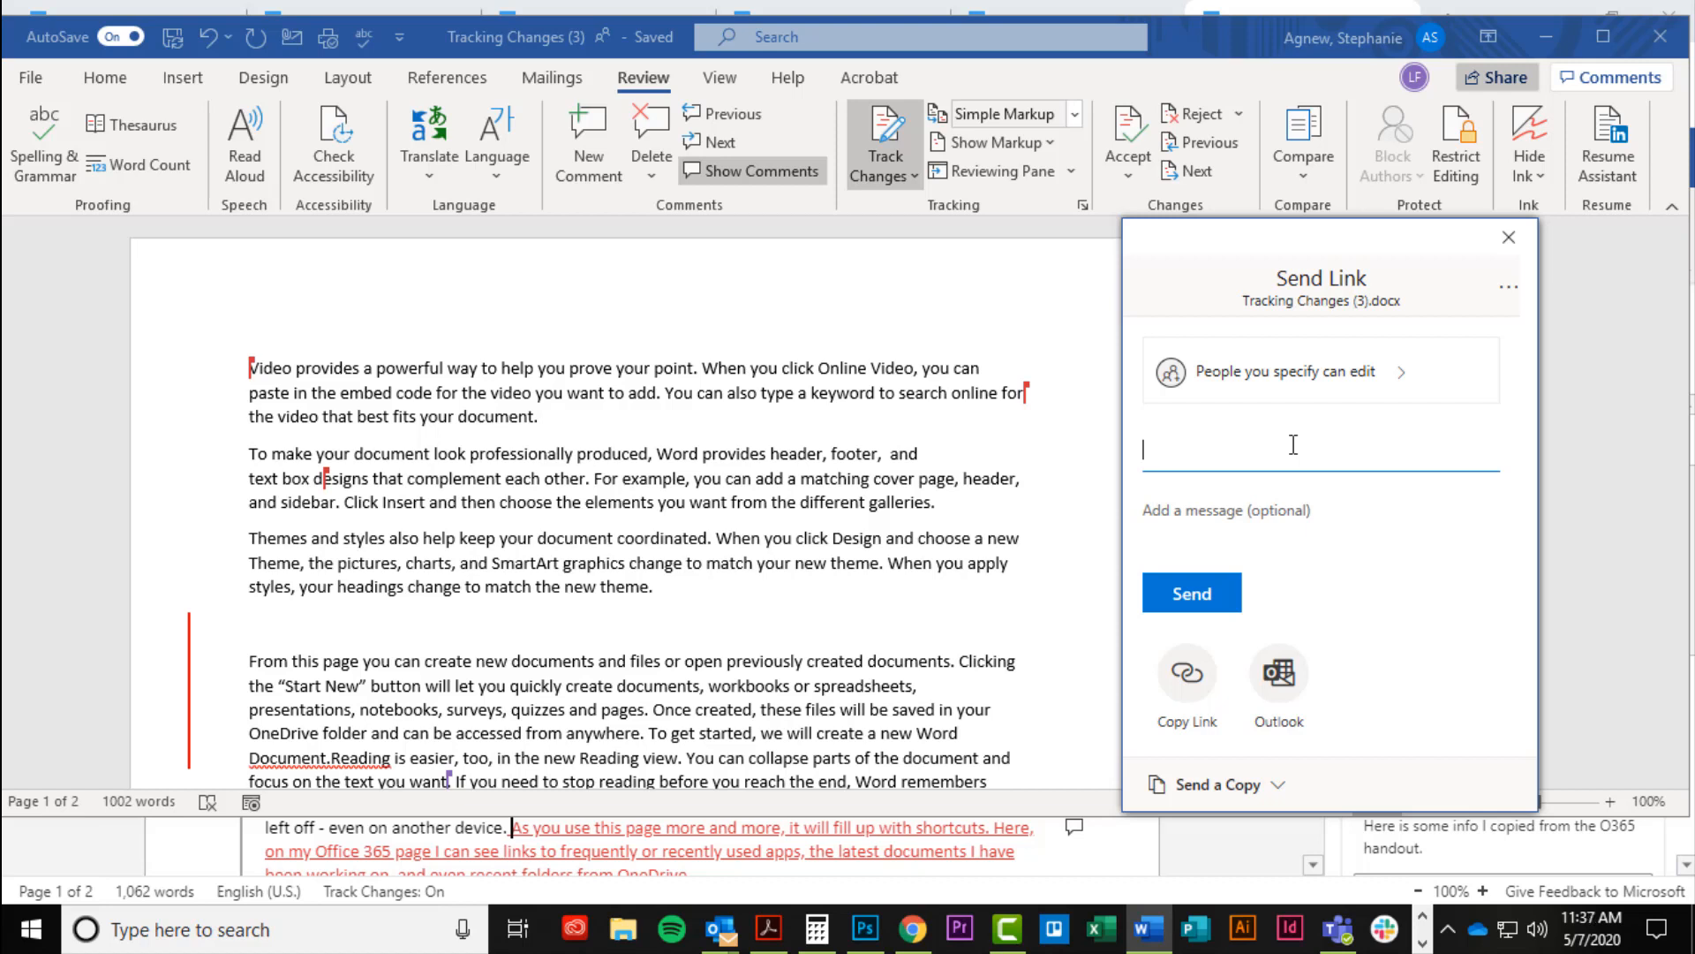
pyautogui.write('tel')
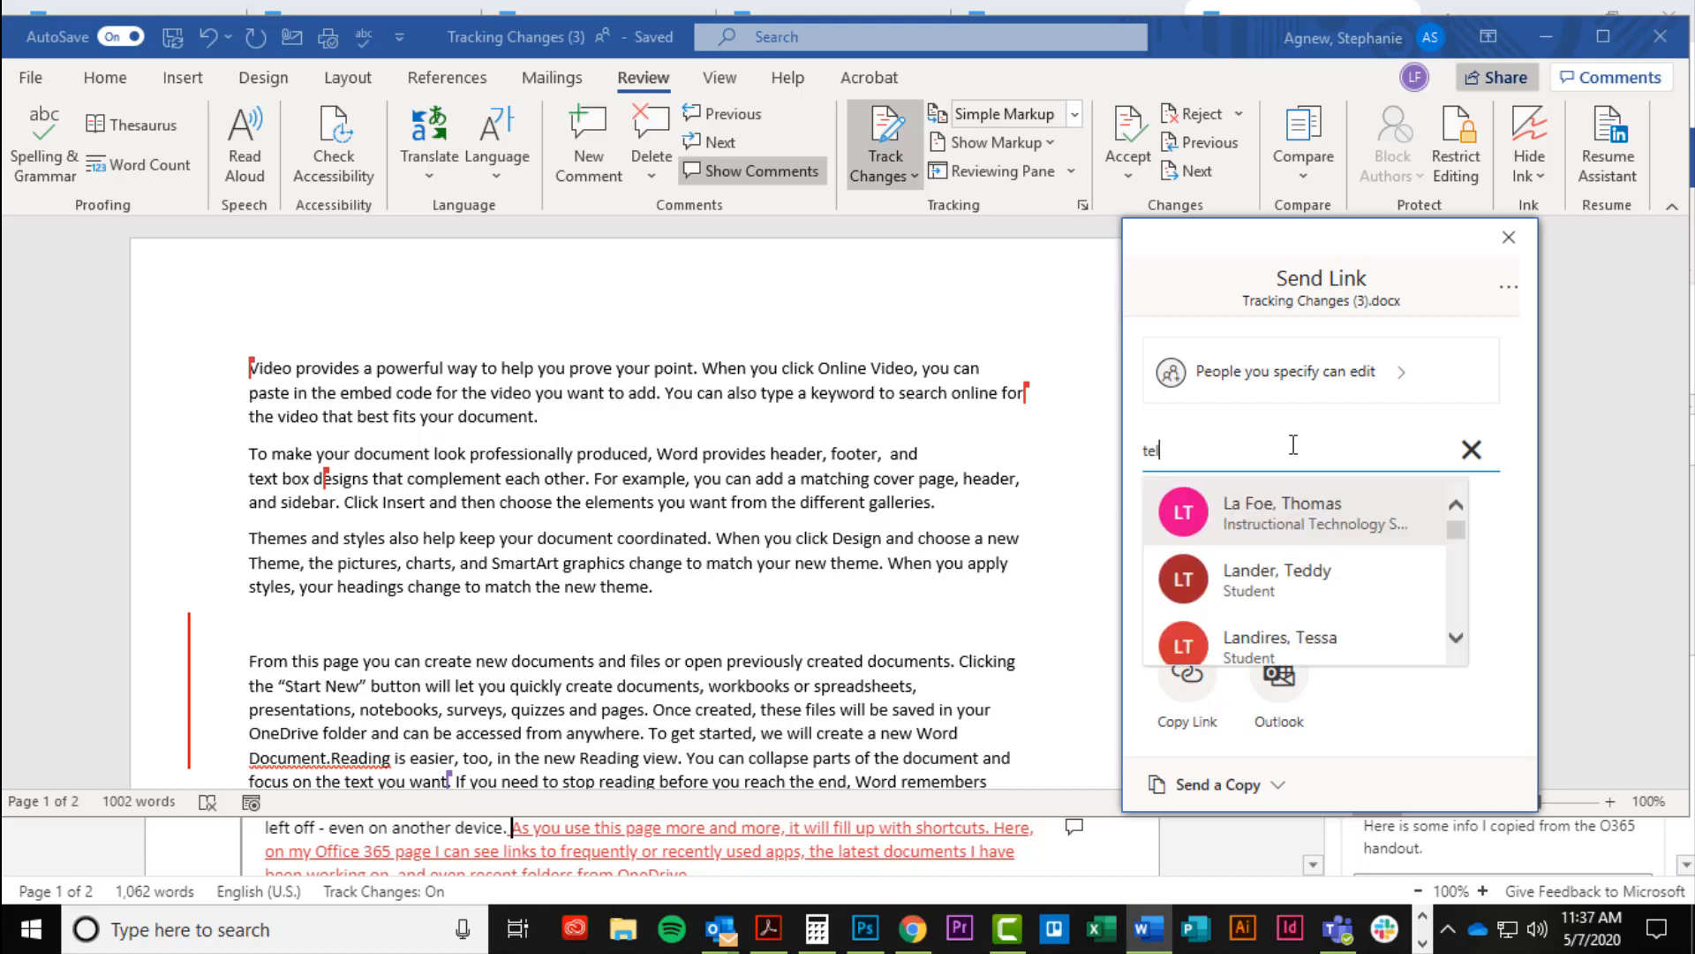
pyautogui.click(1287, 521)
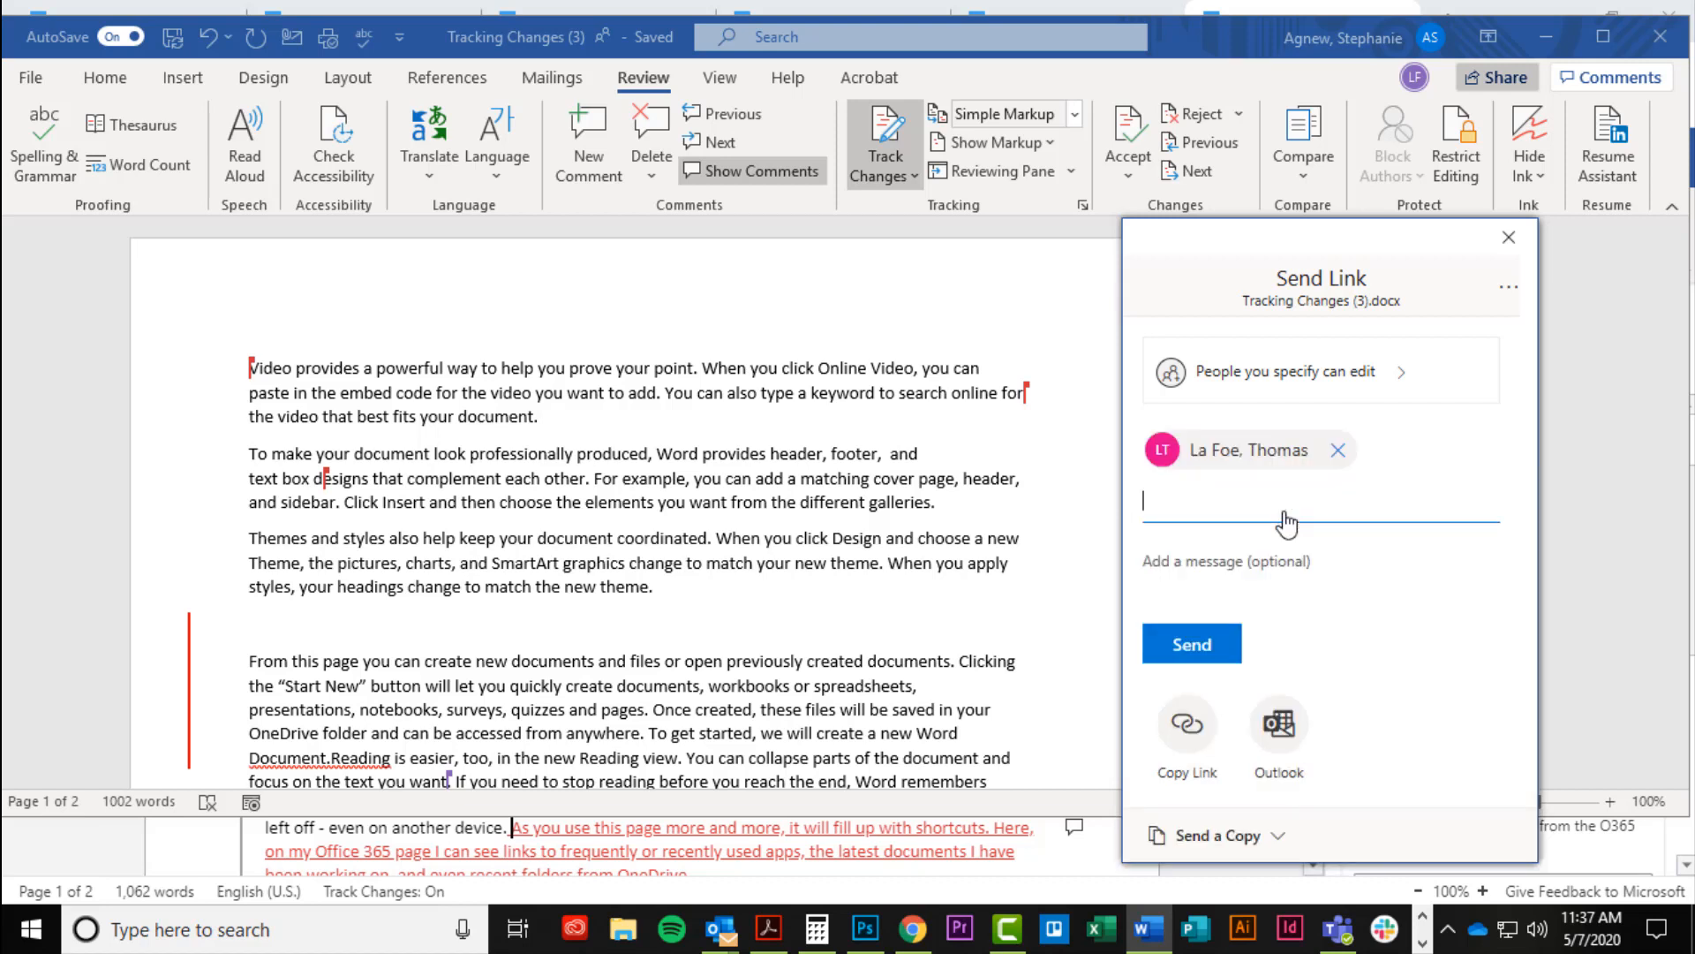
pyautogui.write('Dlee')
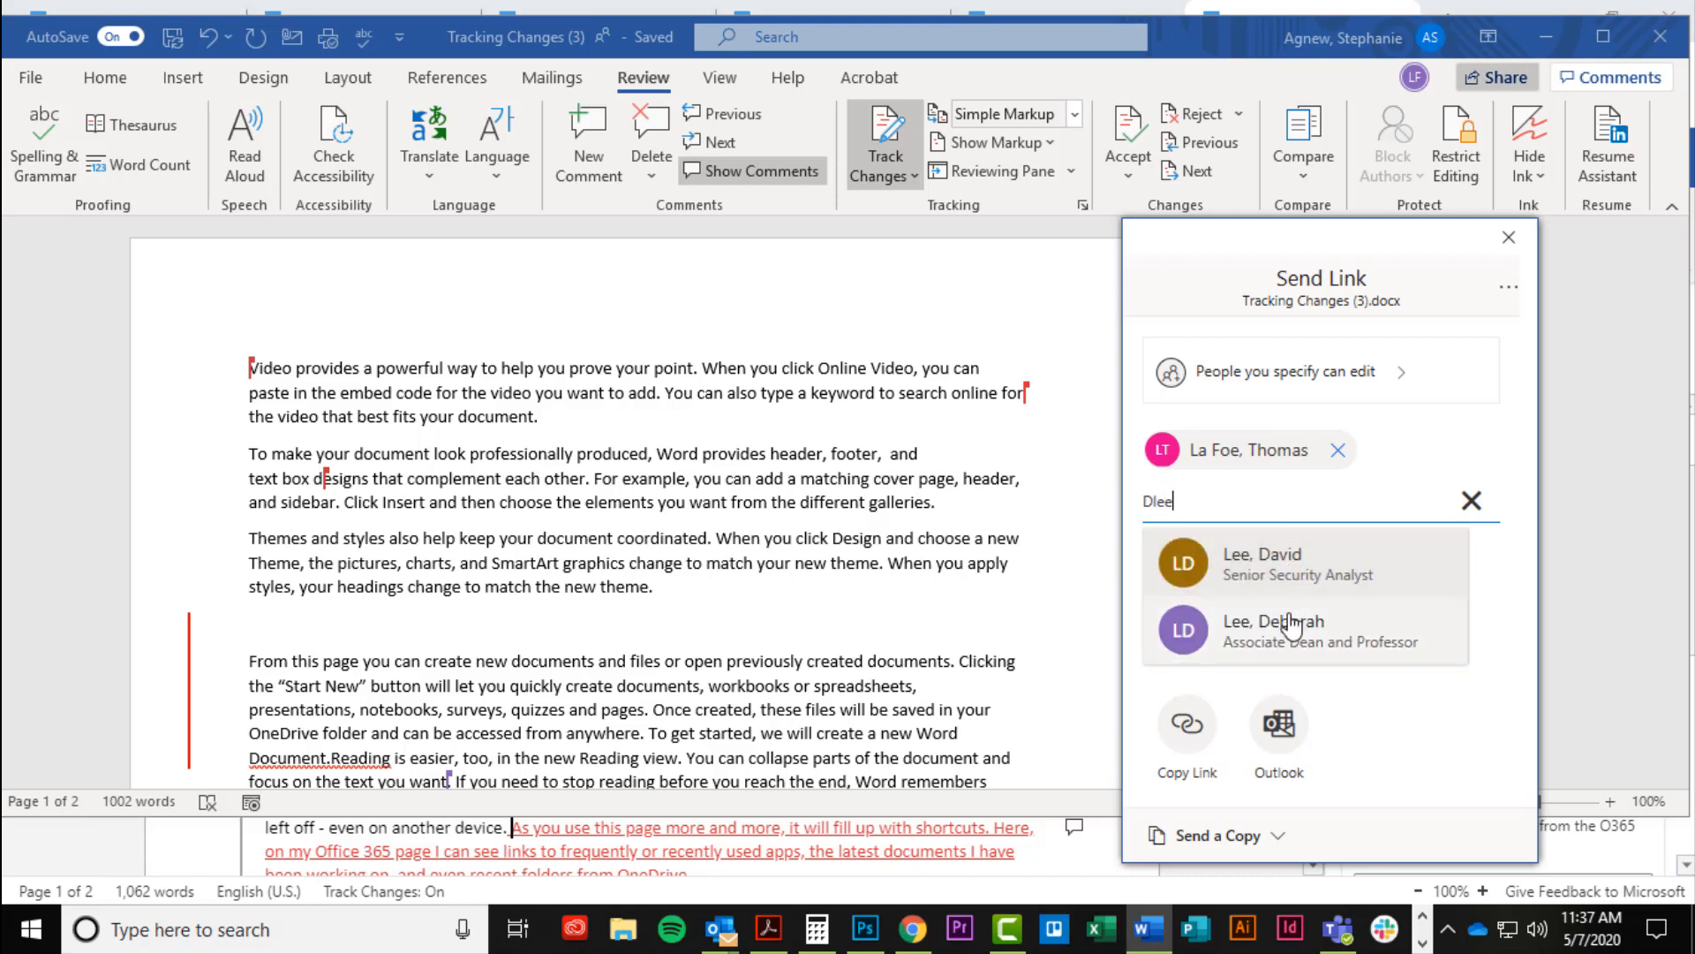
pyautogui.click(1291, 625)
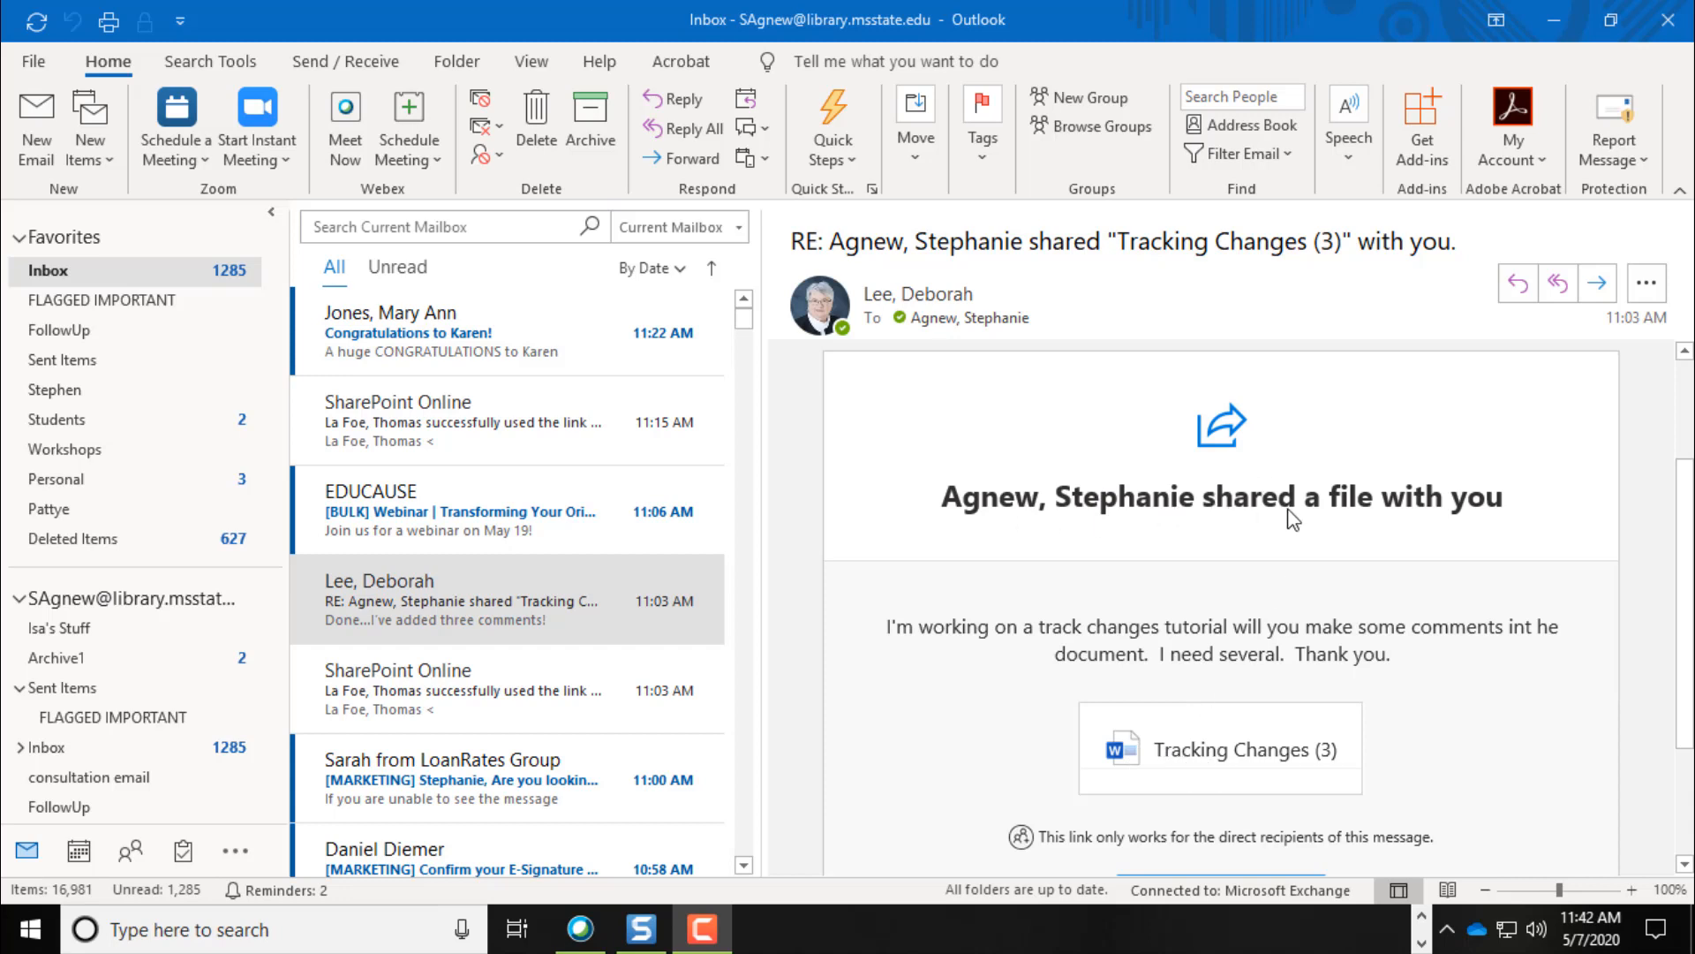
# Step: Open the shared Tracking Changes (3) file from the Outlook e-mail in Word for the web and check who else has it open
pyautogui.click(1232, 756)
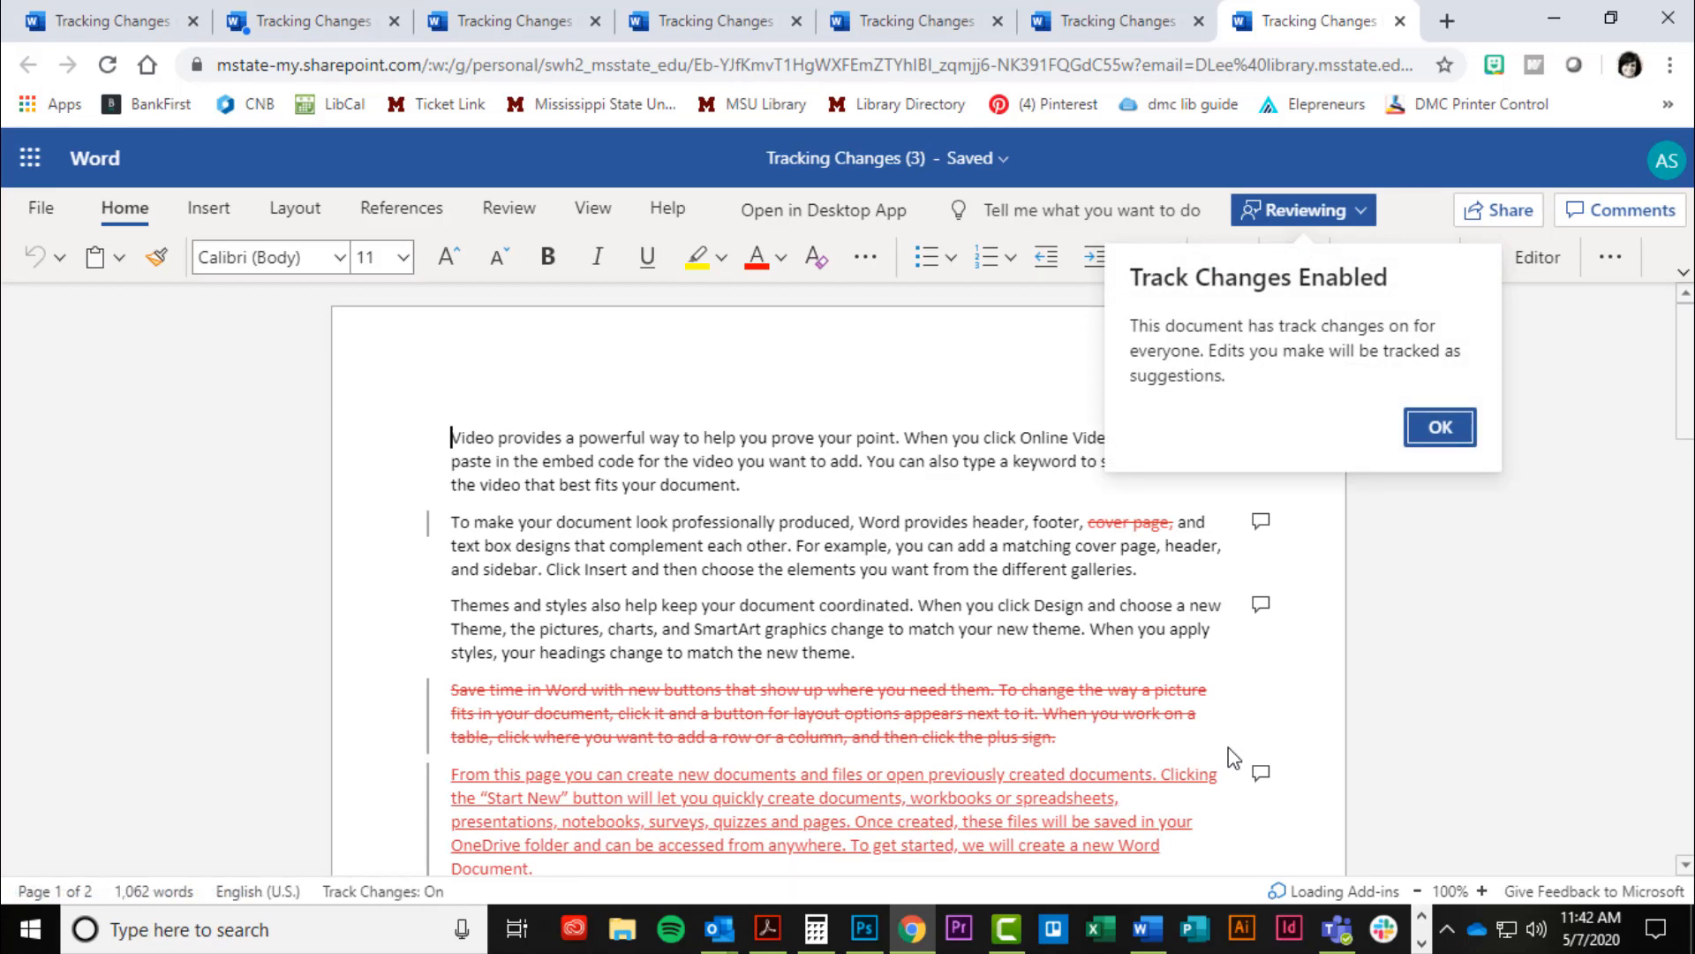
pyautogui.click(1440, 427)
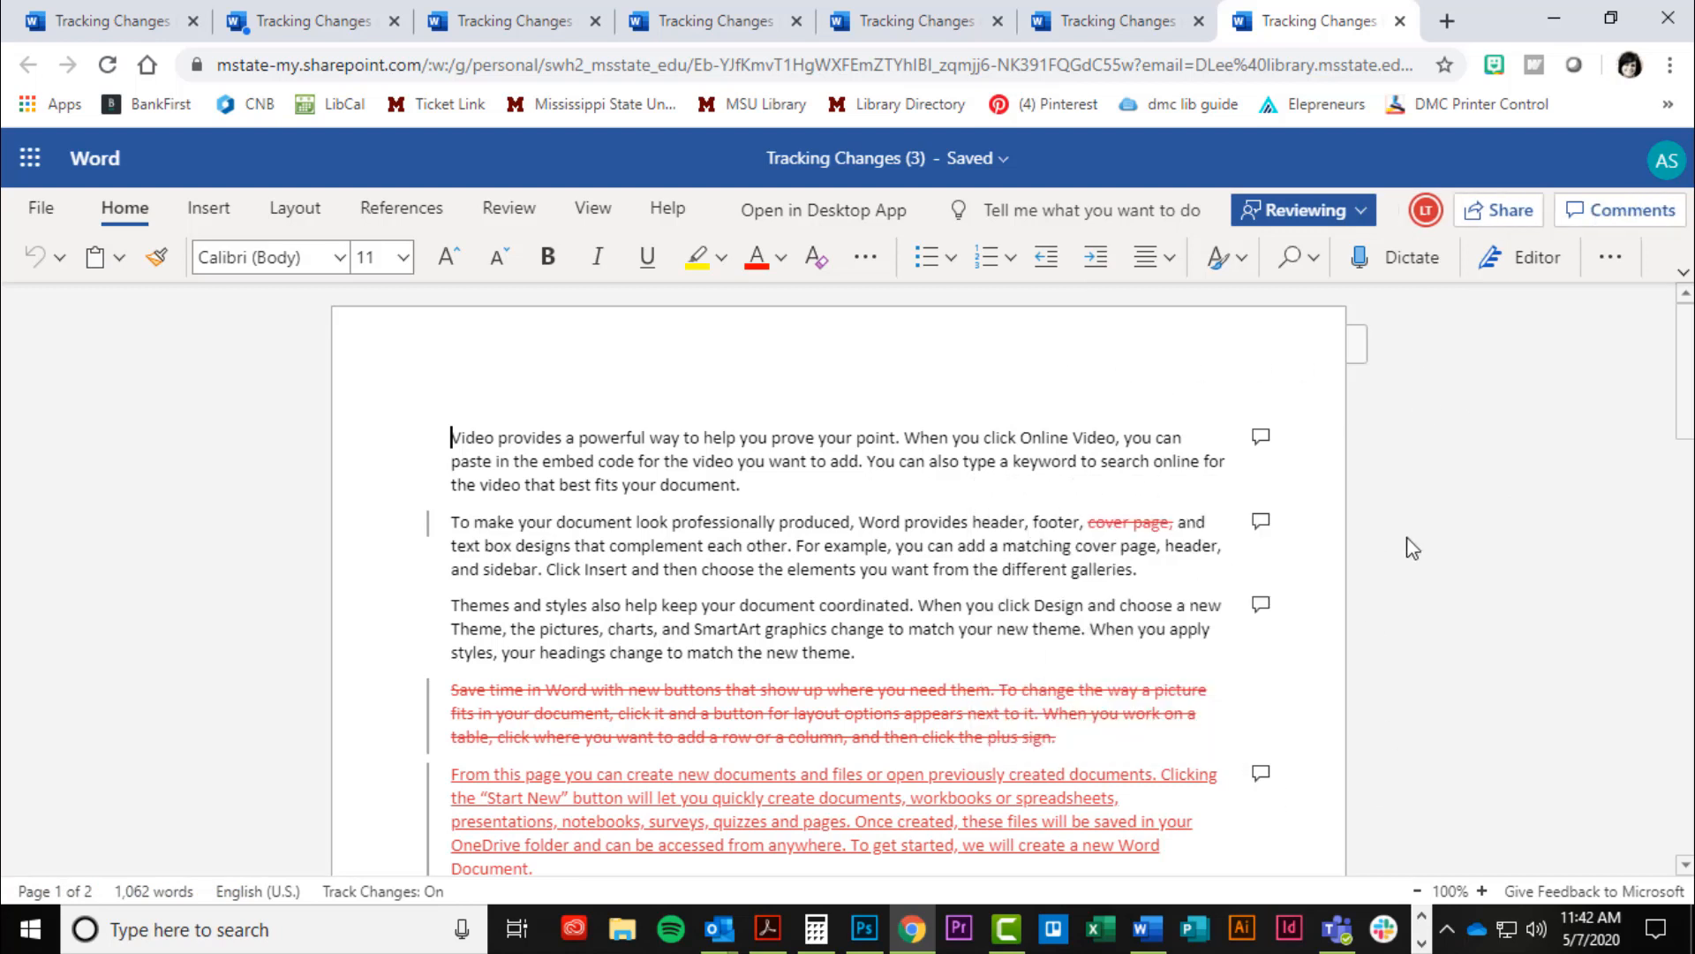
pyautogui.click(1426, 212)
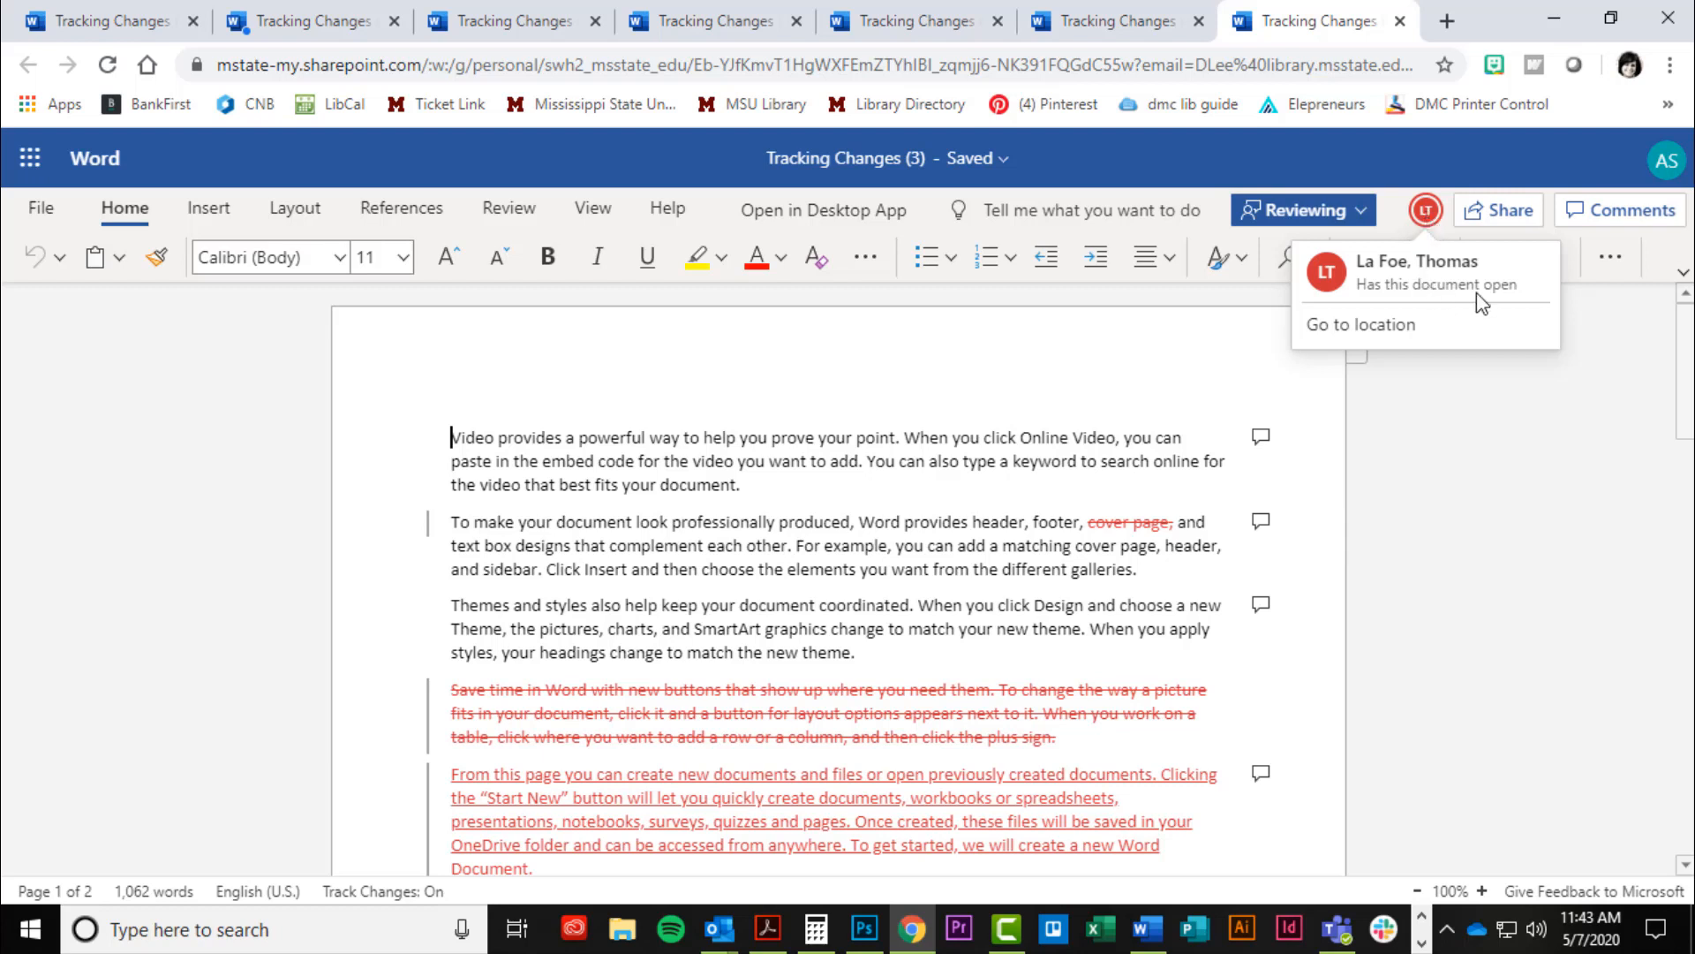
pyautogui.click(1466, 436)
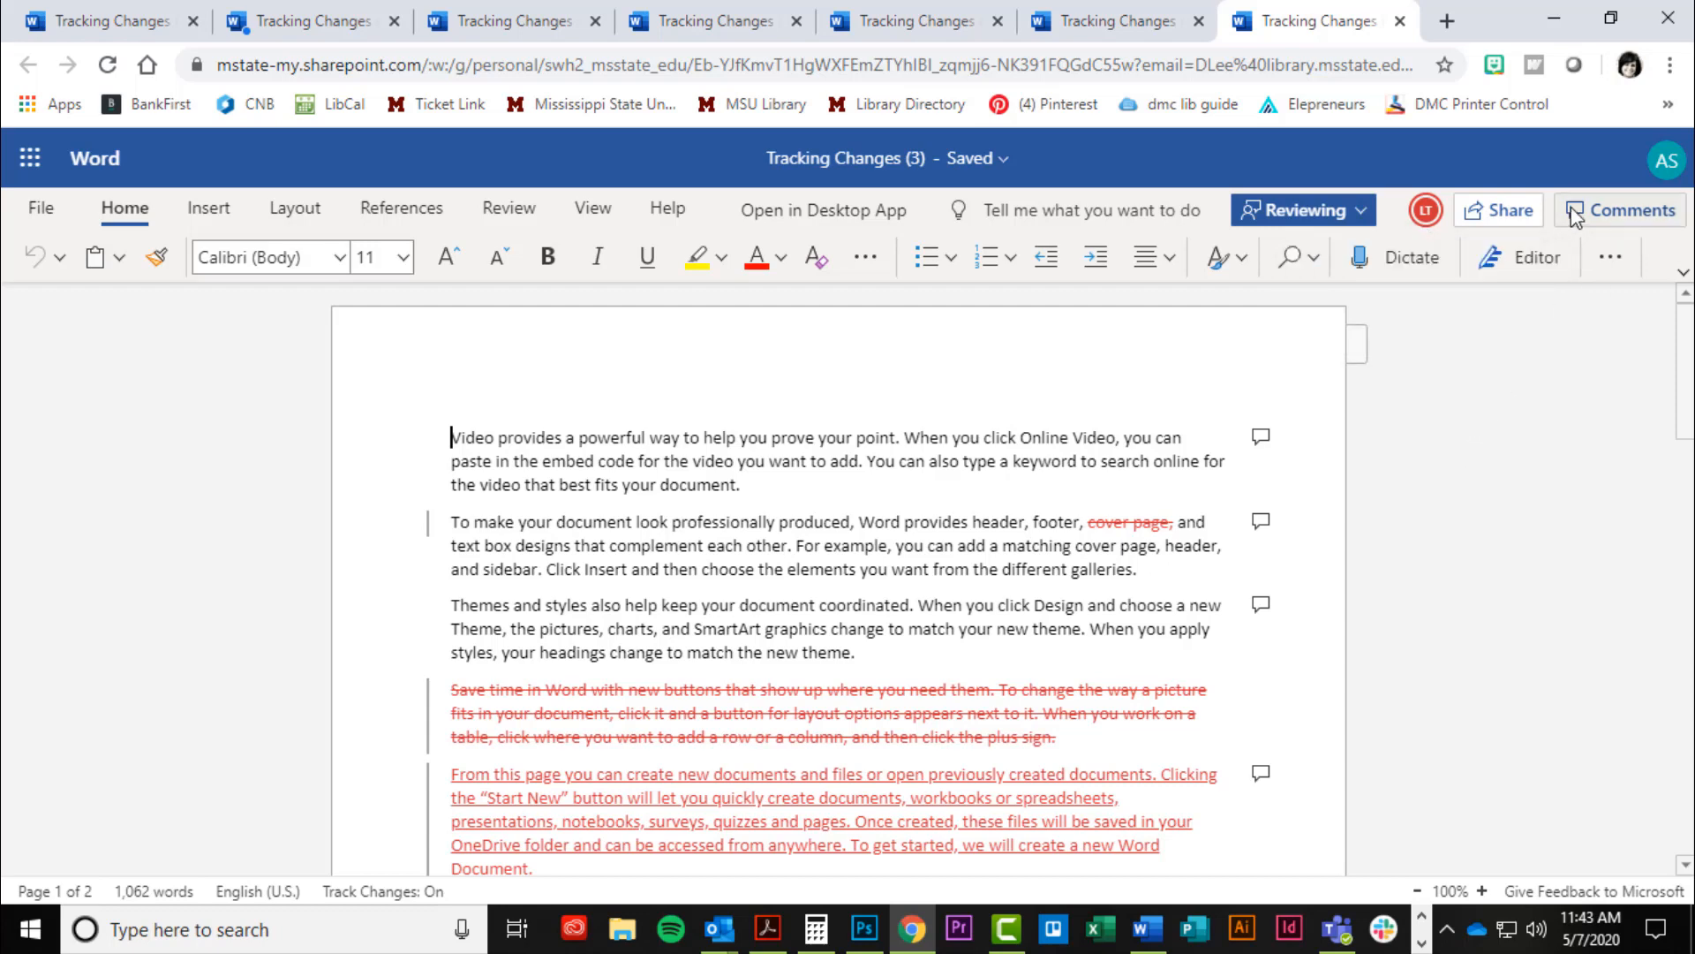
# Step: Show all comments beside the document and read through the tracked edits and the reviewers' comments
pyautogui.click(1614, 208)
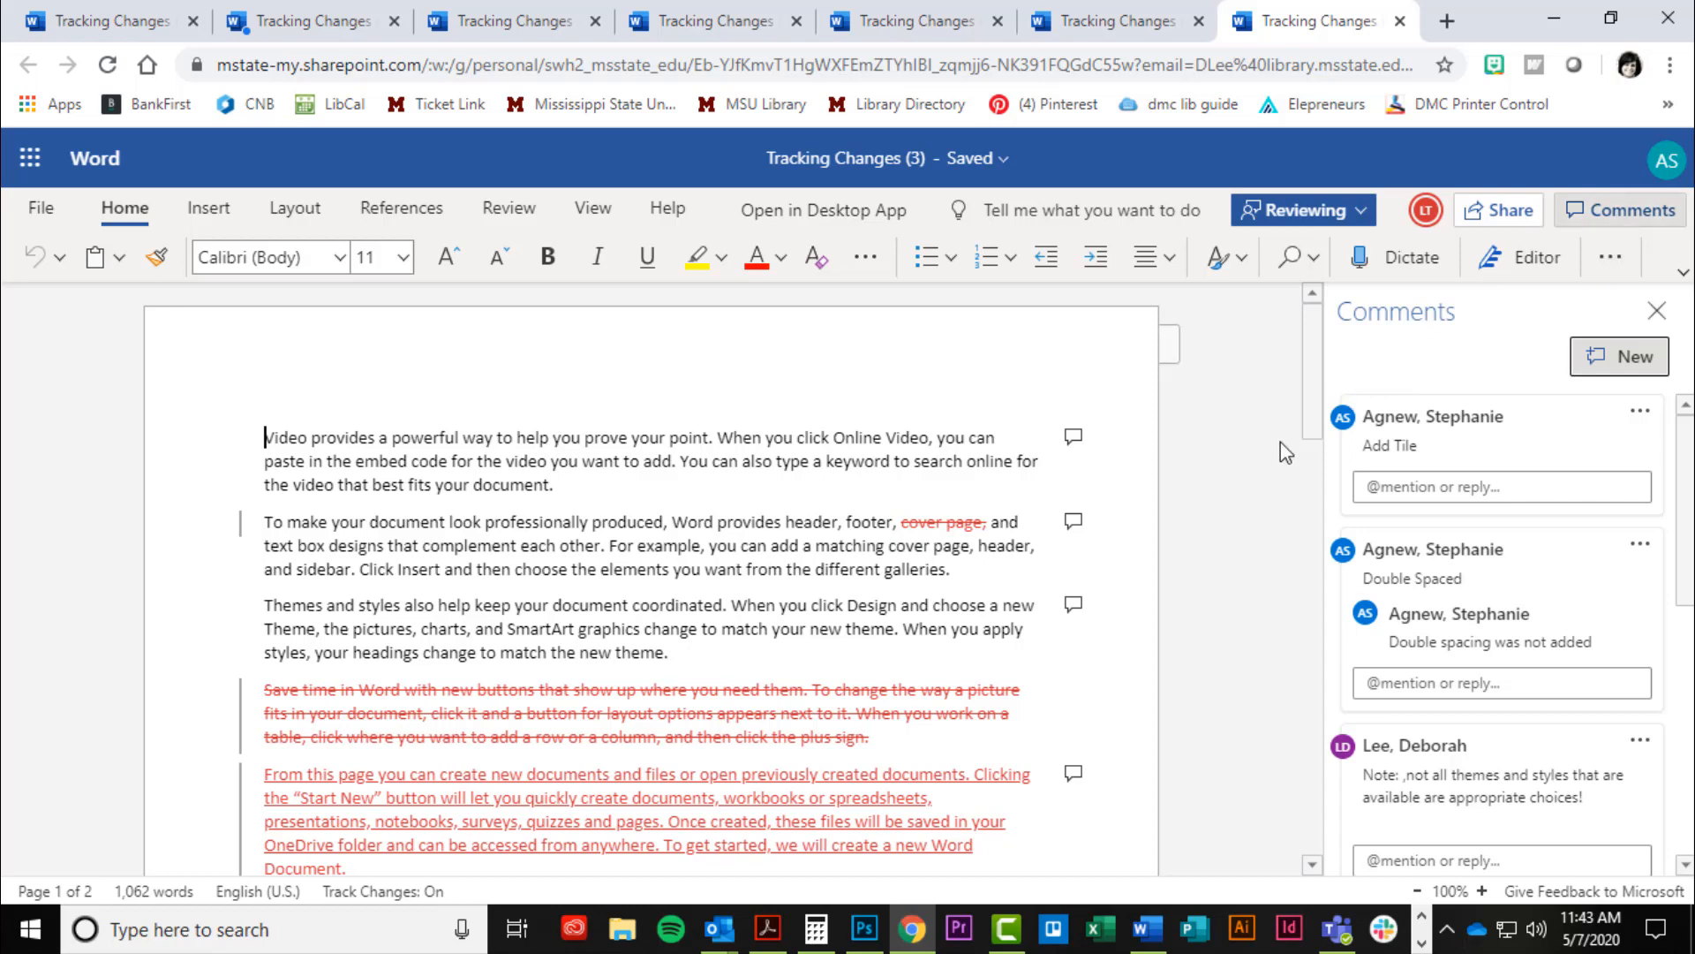
pyautogui.scroll(-2, 829, 581)
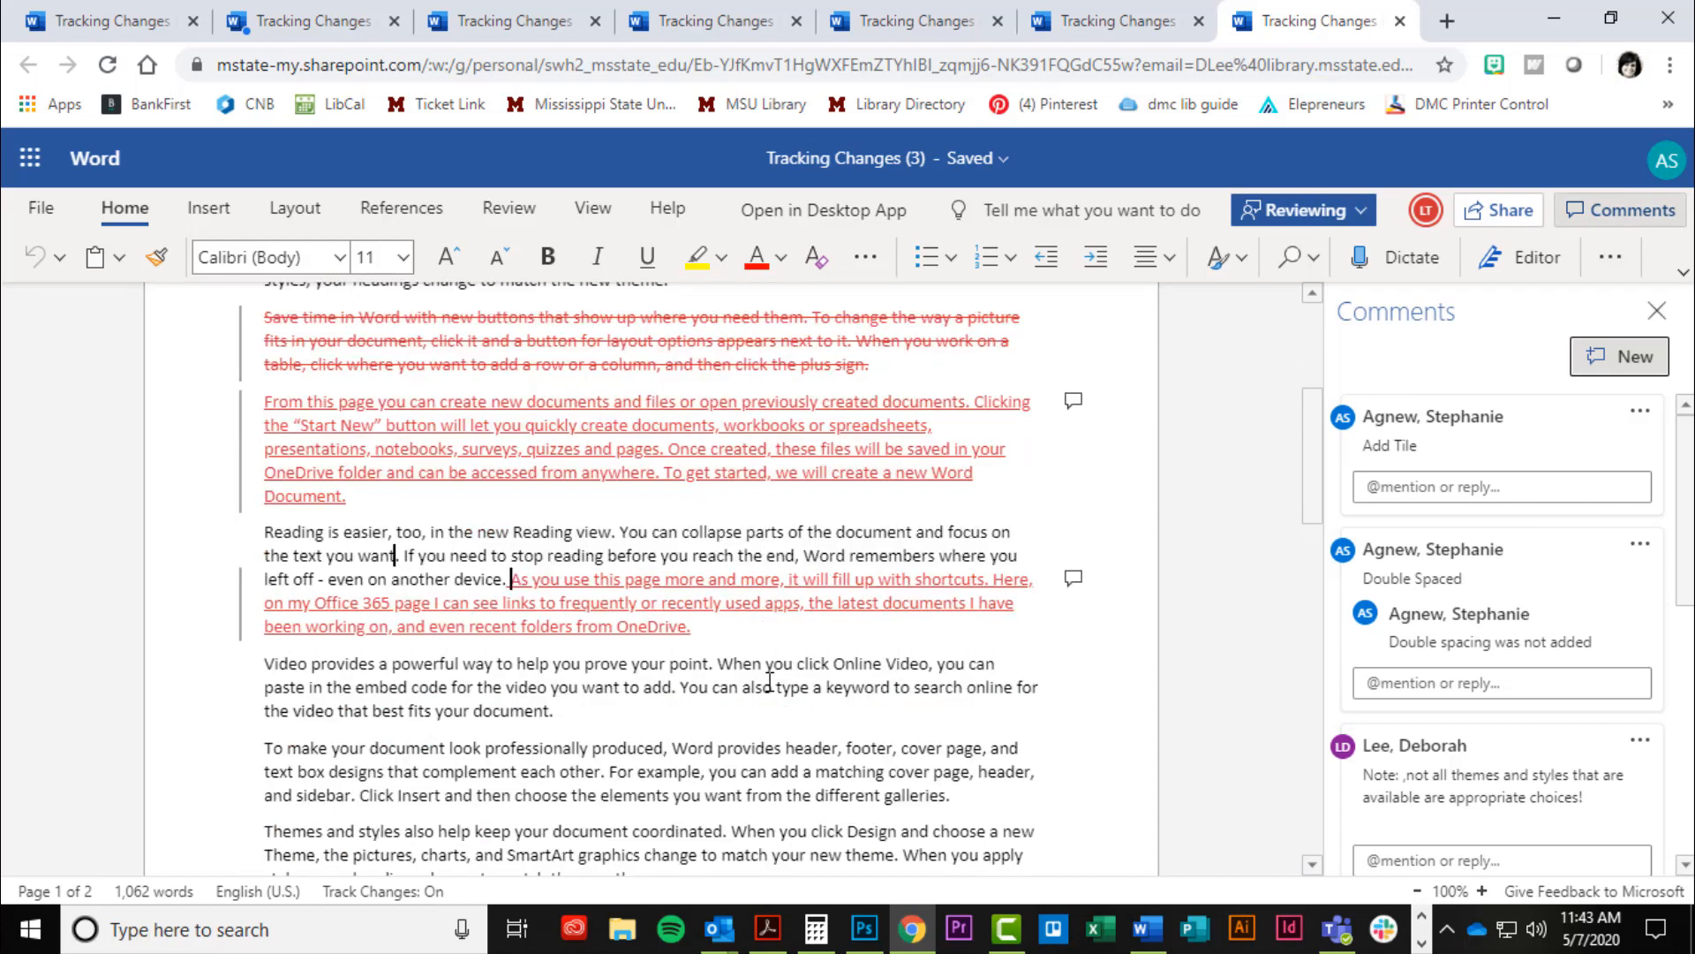
pyautogui.scroll(2, 767, 680)
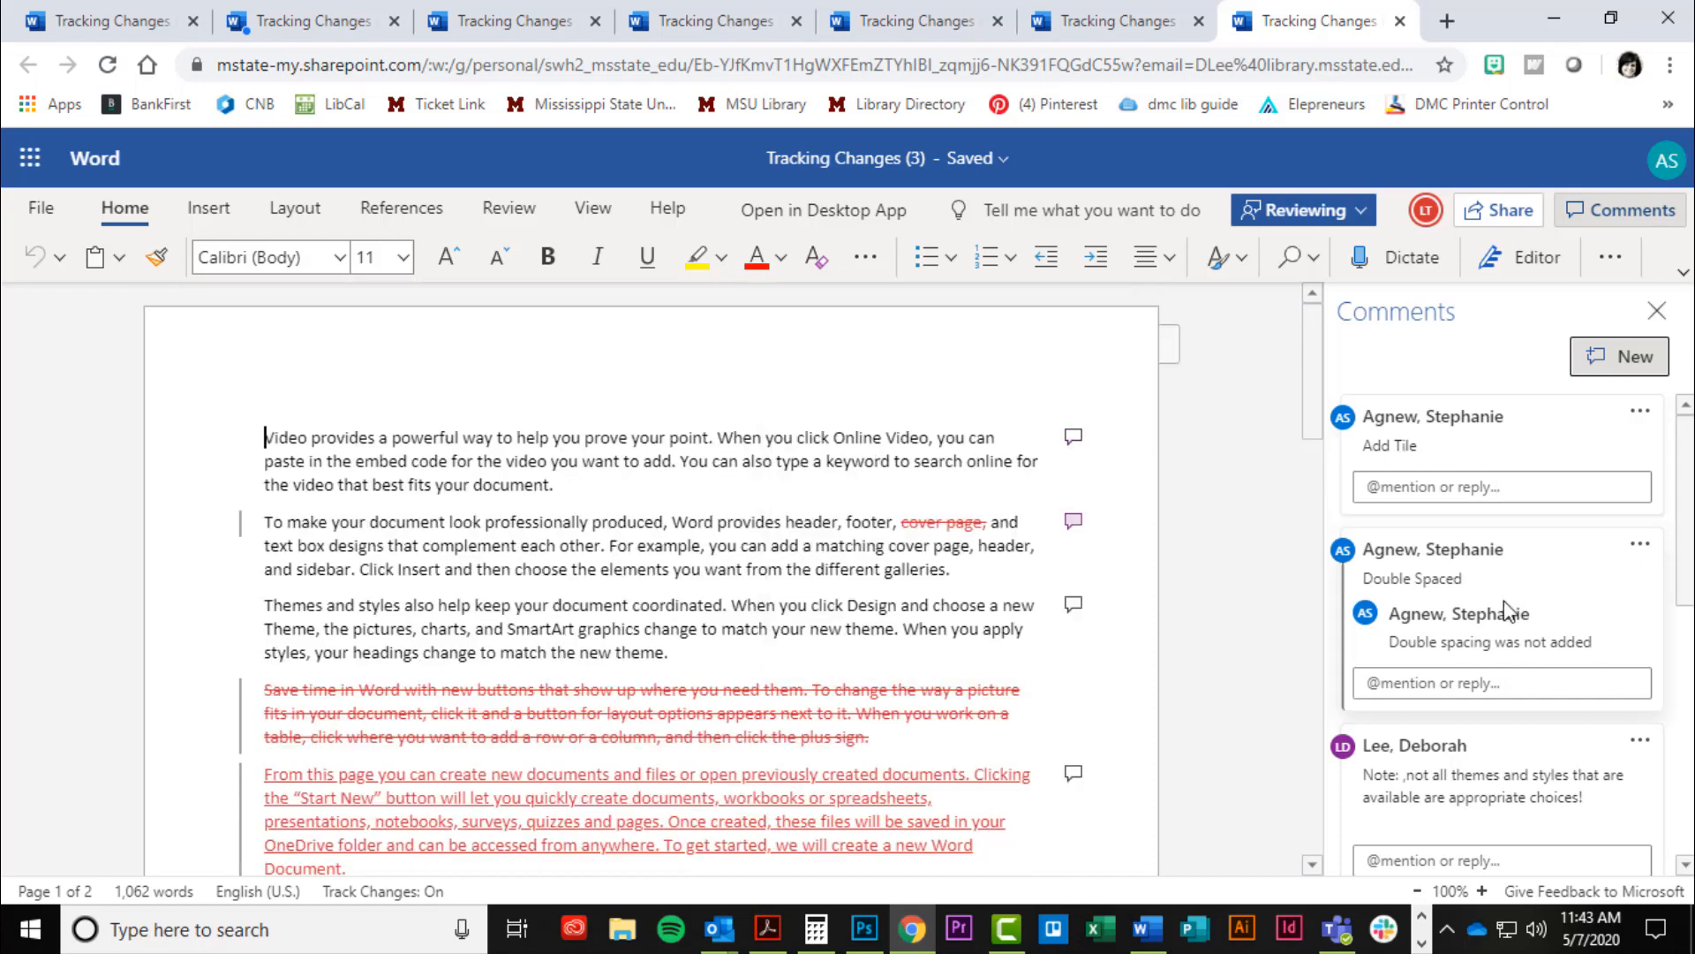
pyautogui.scroll(-3, 1485, 609)
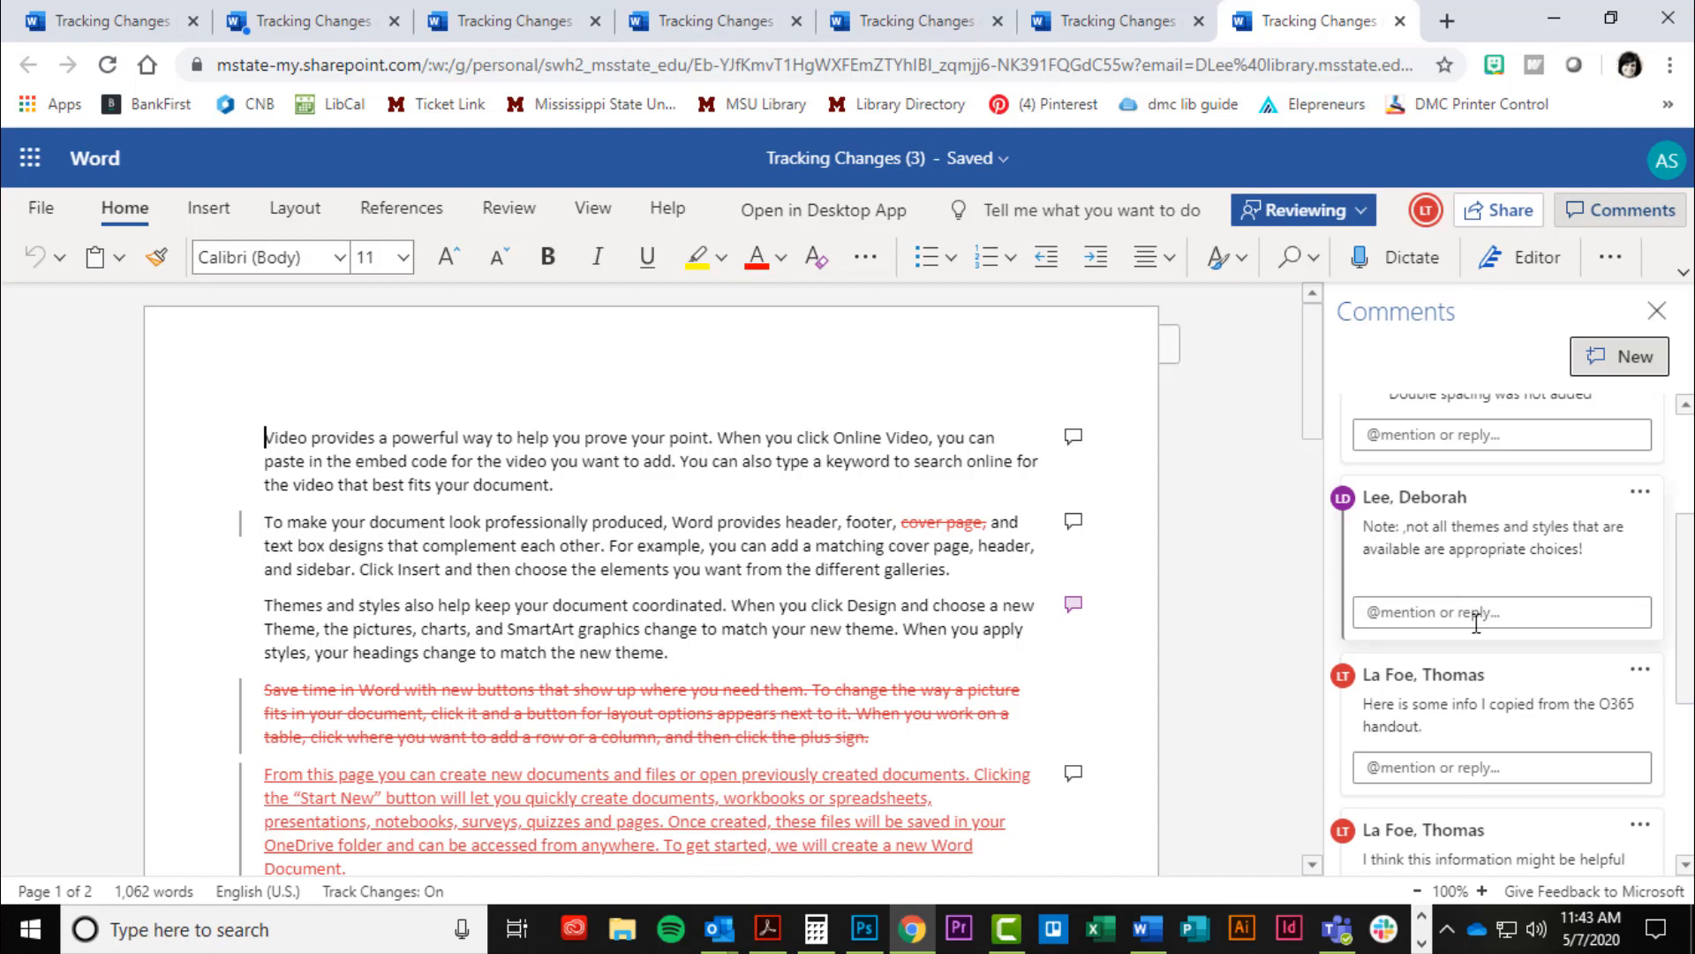
pyautogui.scroll(-3, 1476, 623)
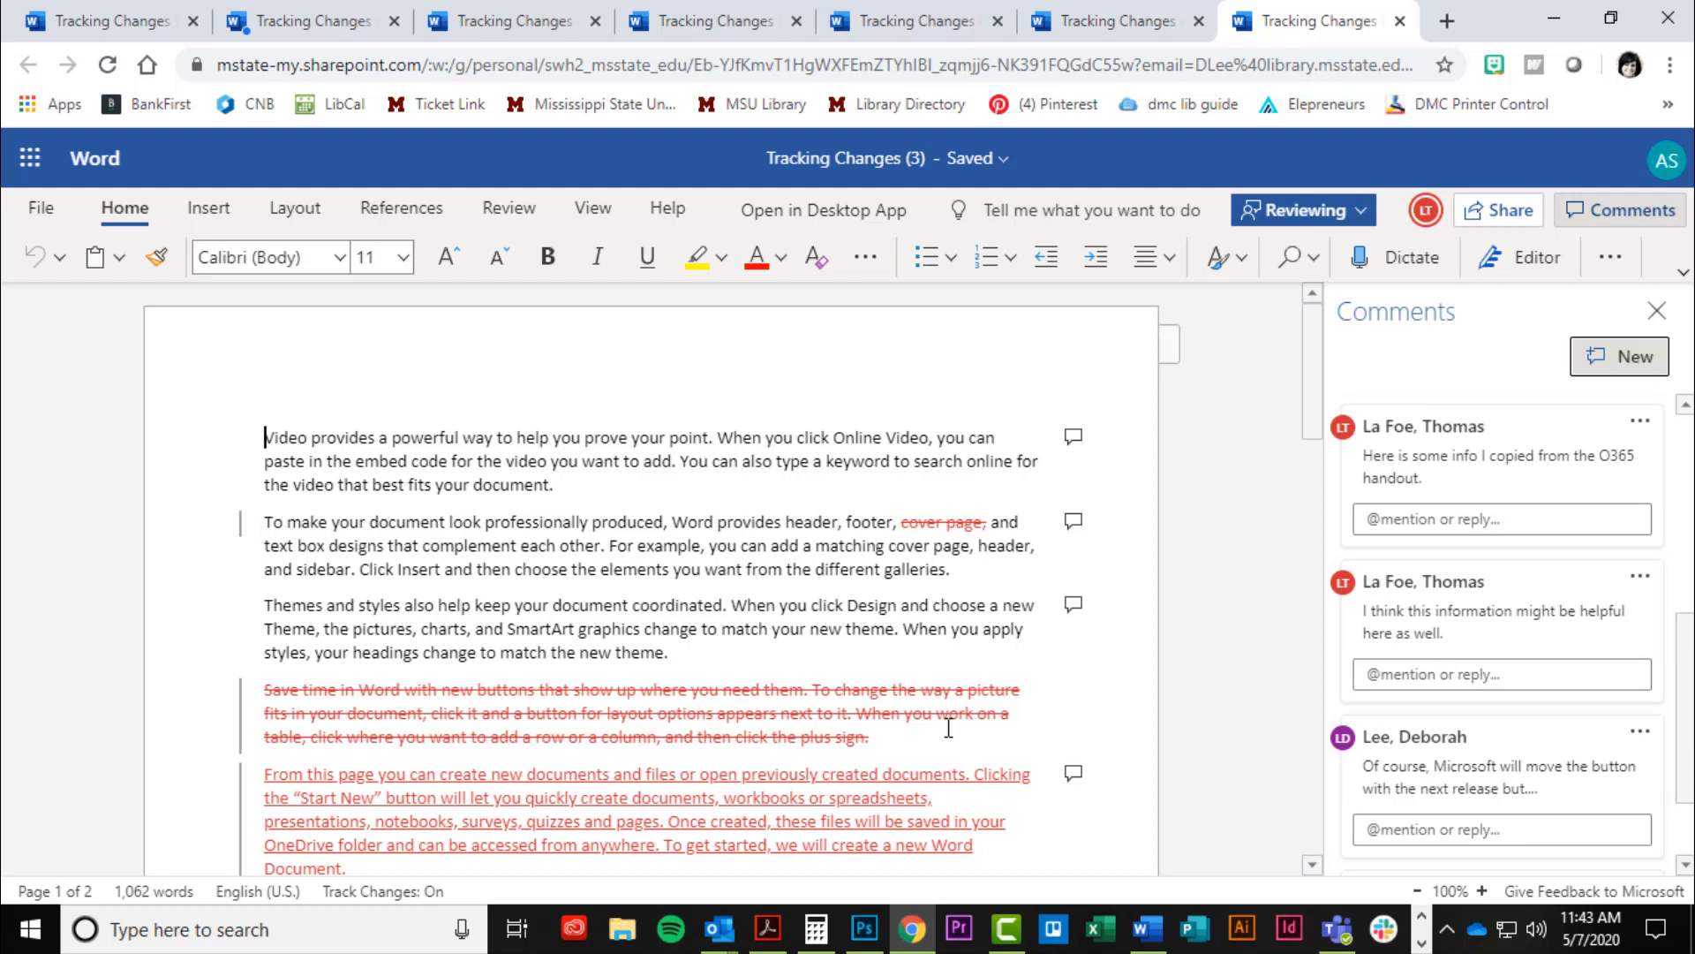
# Step: Open Tracking Changes (3) in the desktop version of Word, dismissing the open-dialog warning and closing the pending Send Link window
pyautogui.moveTo(826, 719)
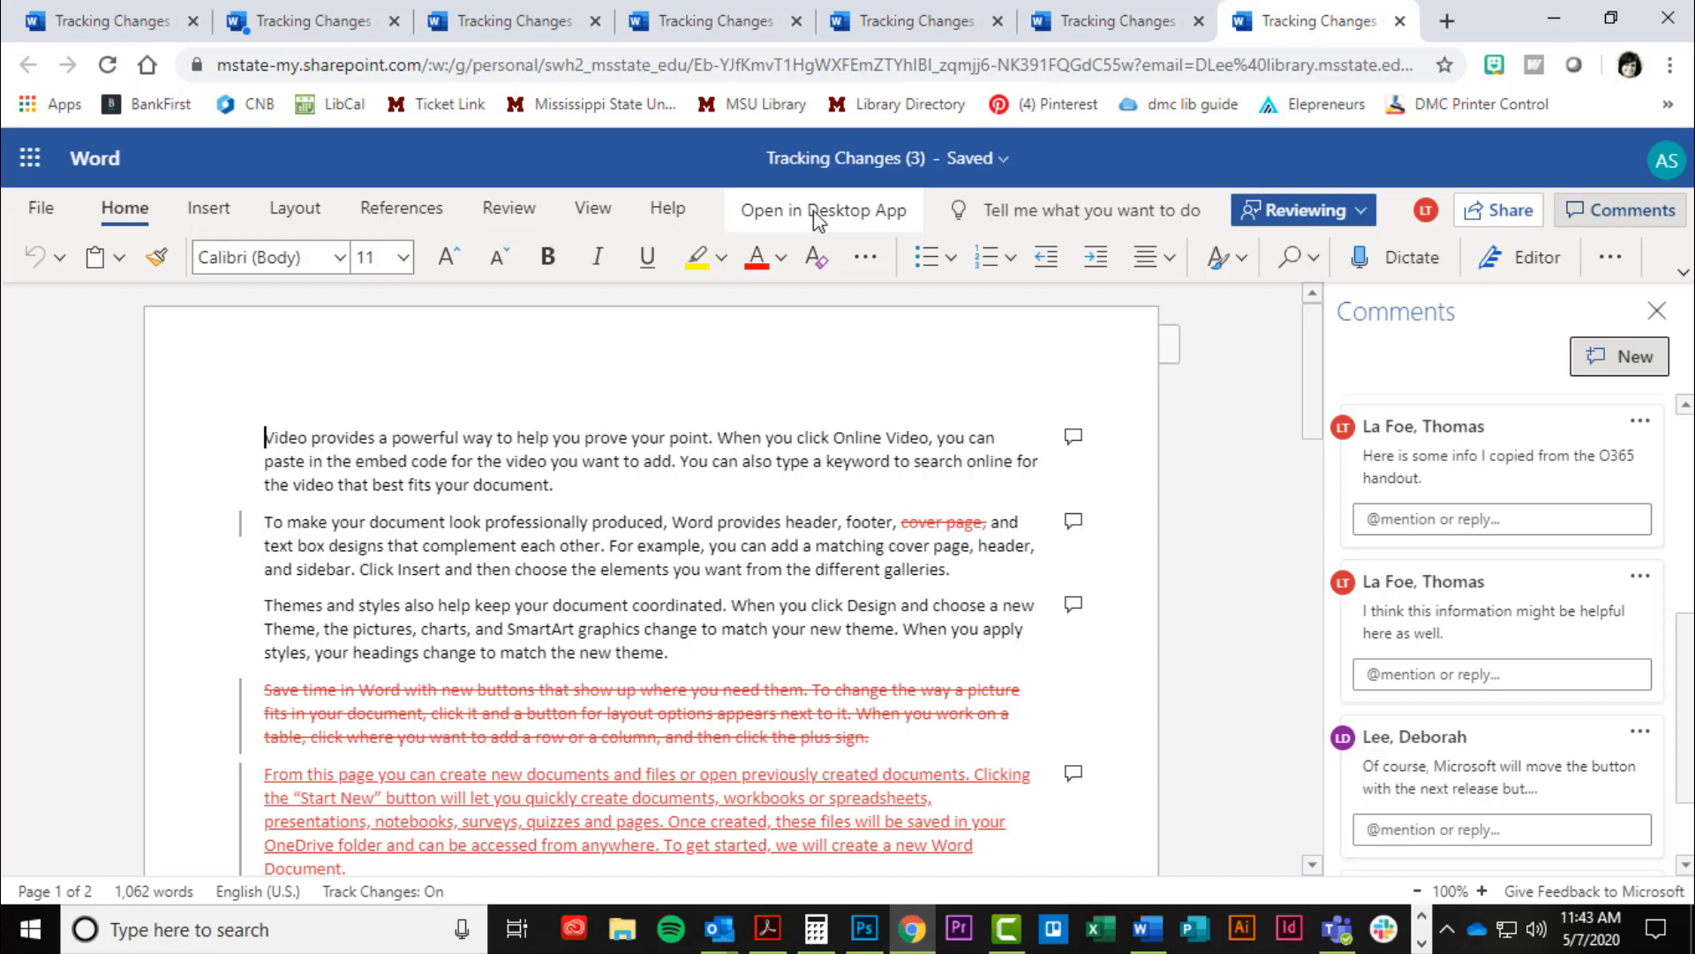
pyautogui.click(813, 212)
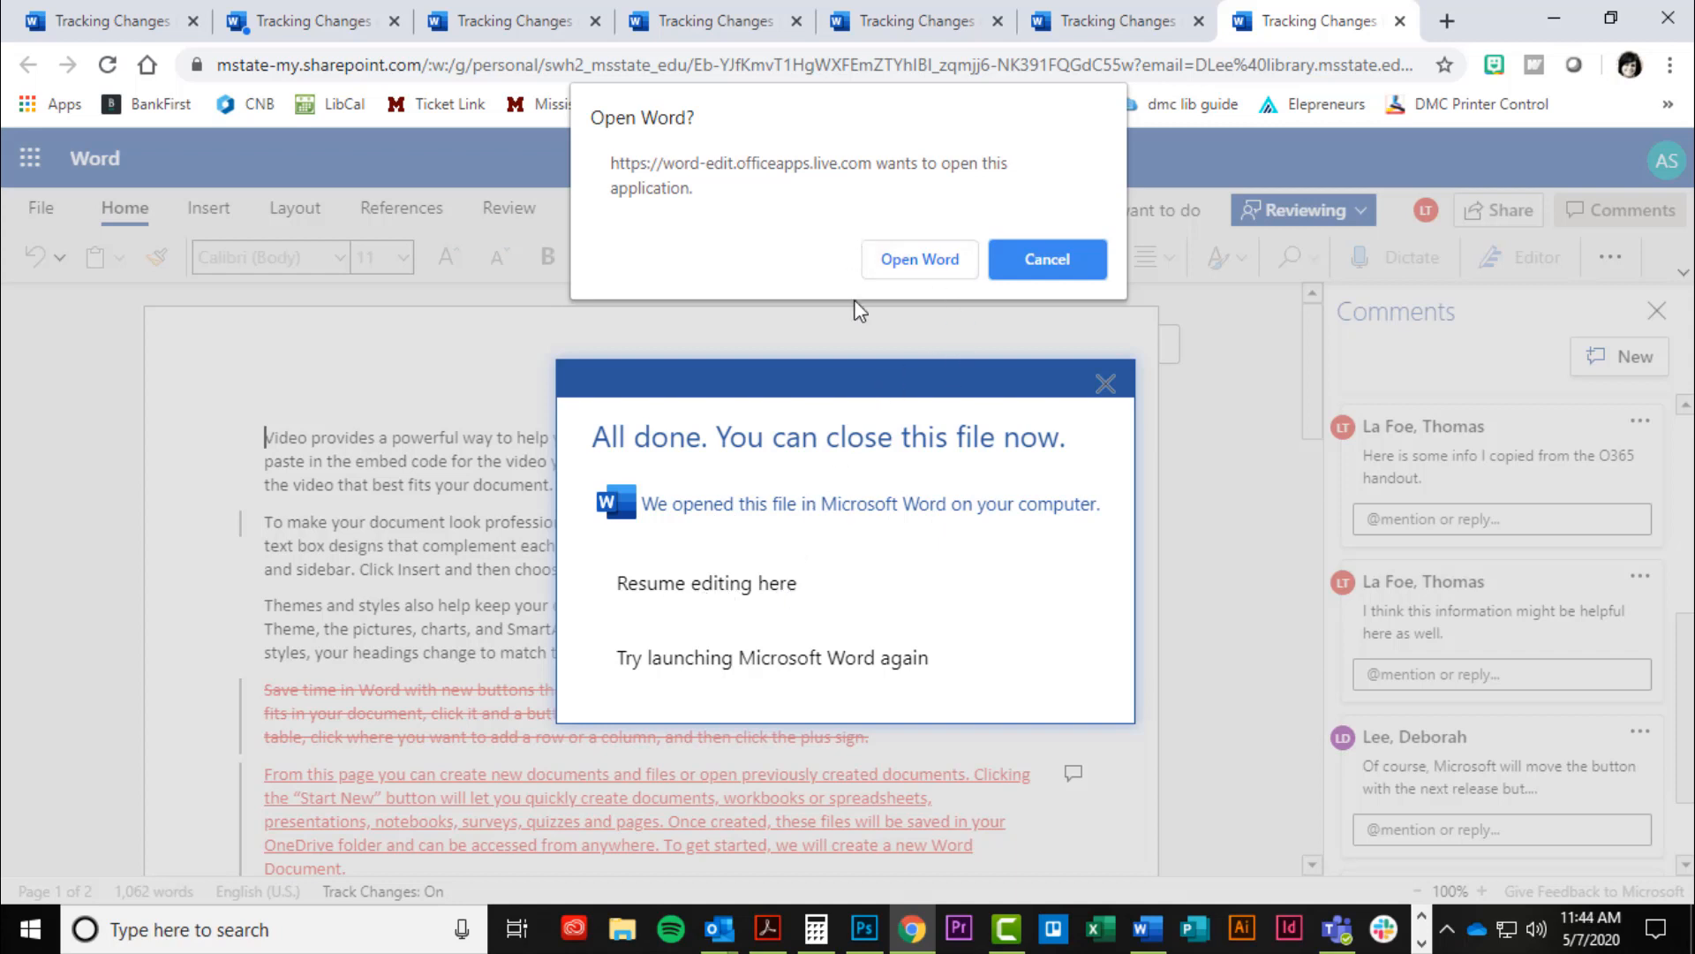
pyautogui.click(913, 258)
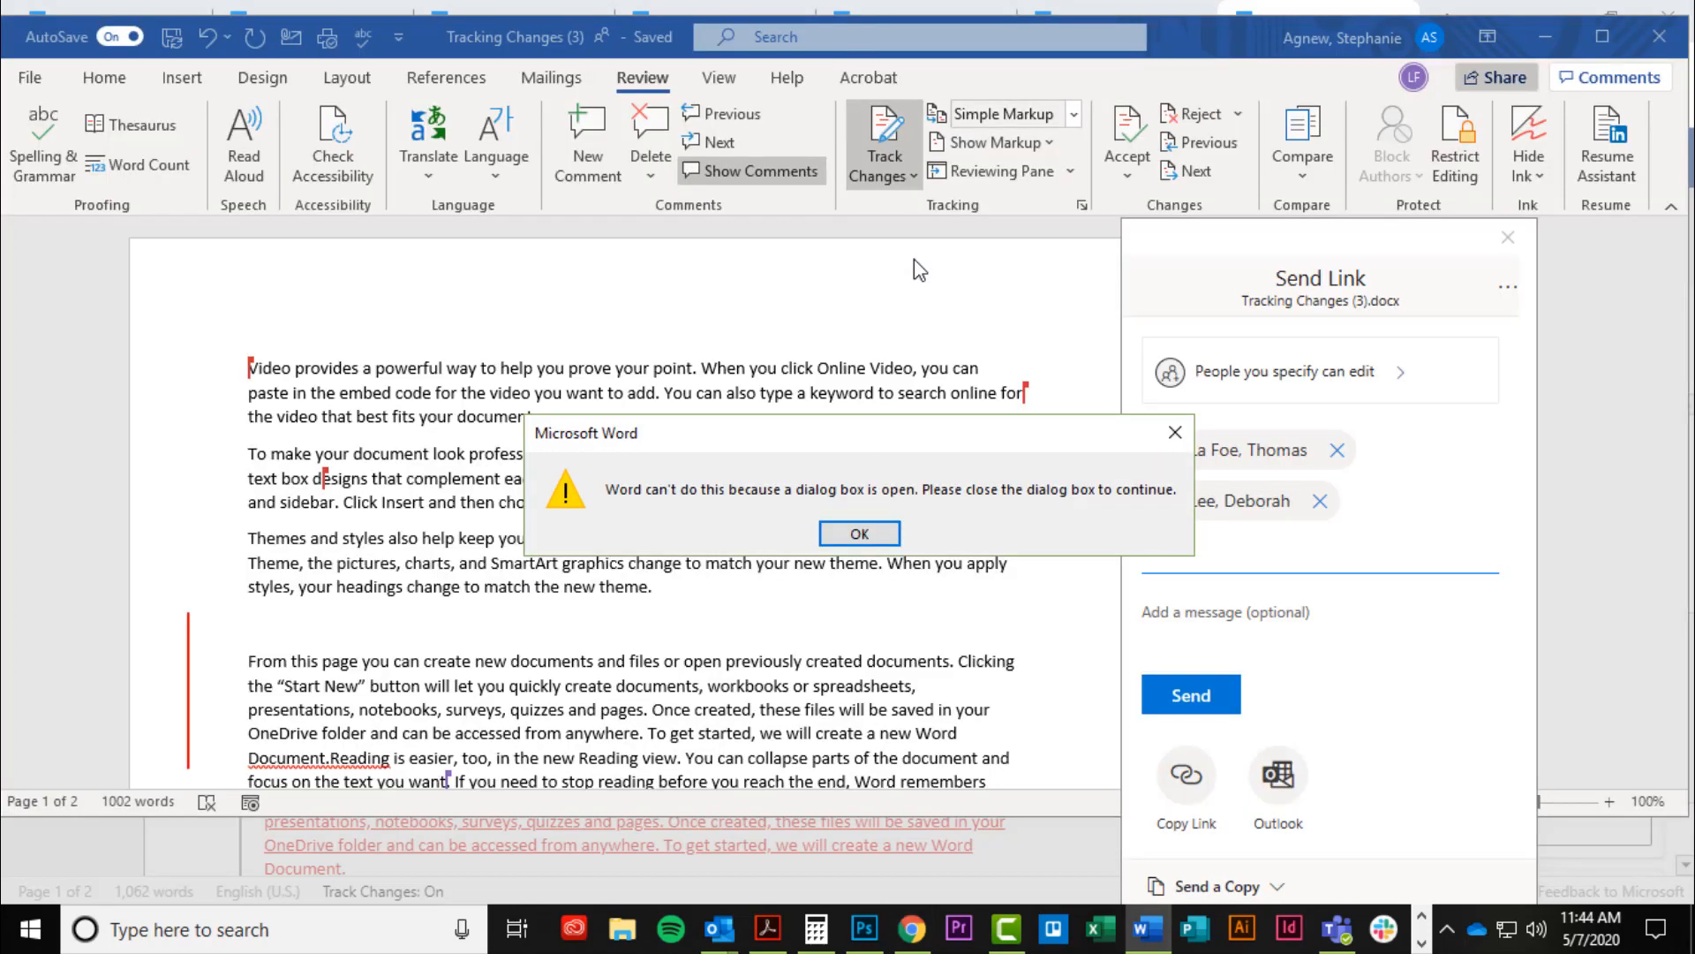
pyautogui.click(861, 533)
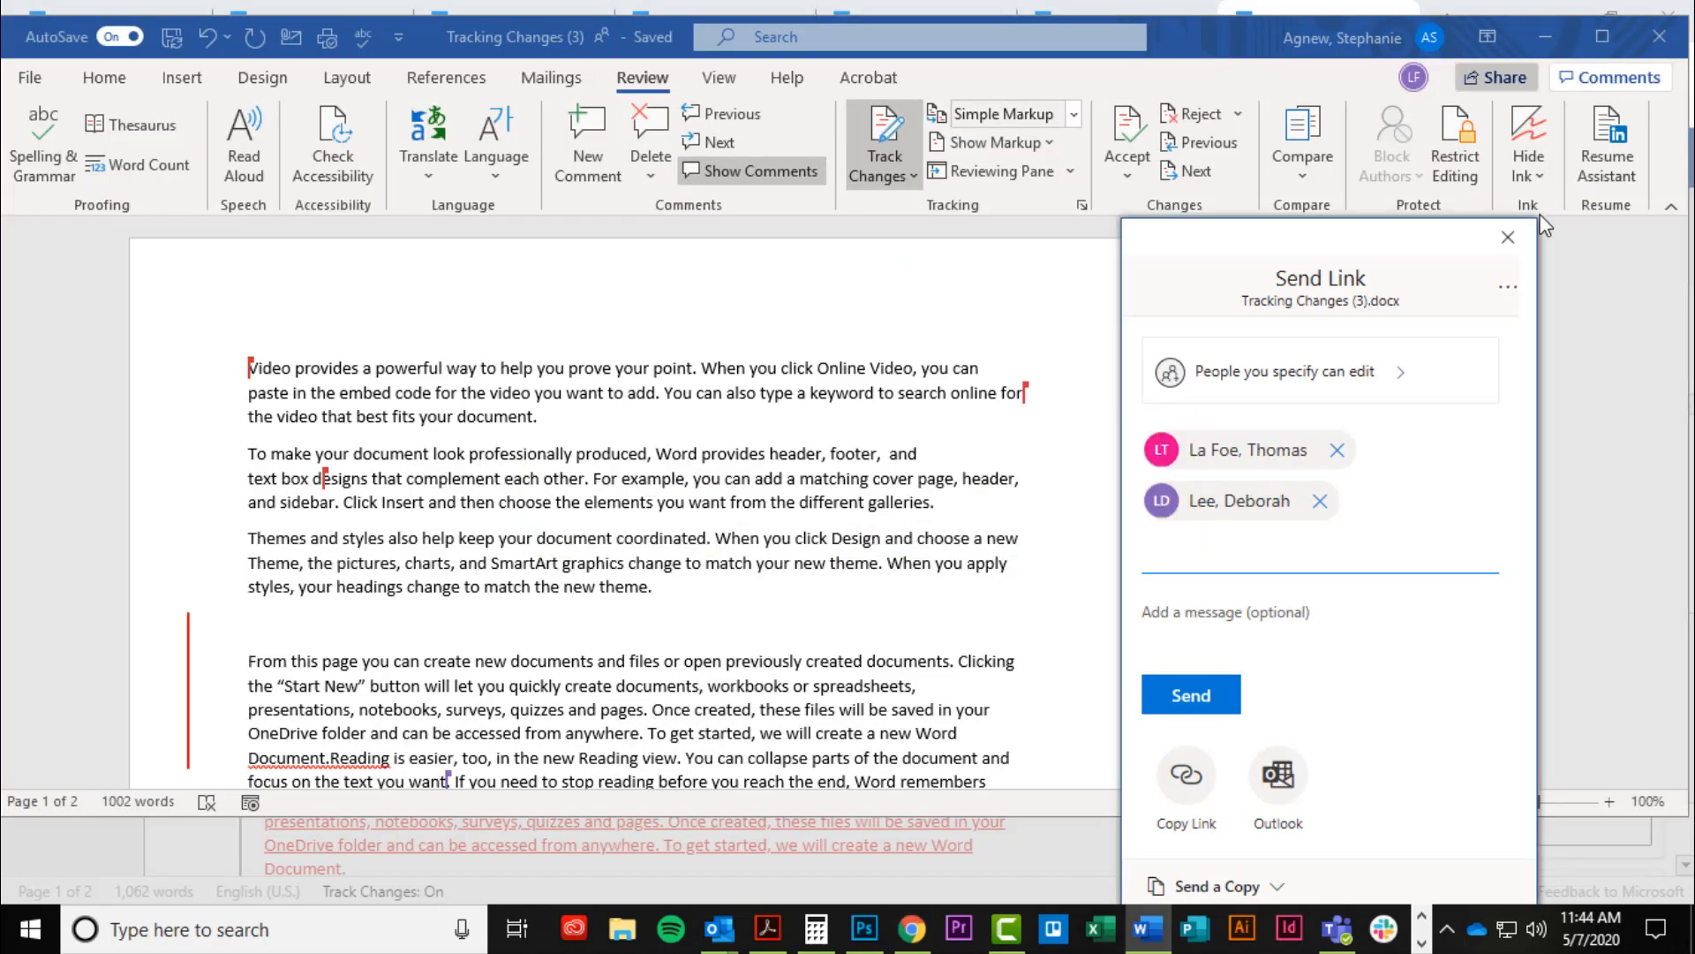
pyautogui.click(1510, 238)
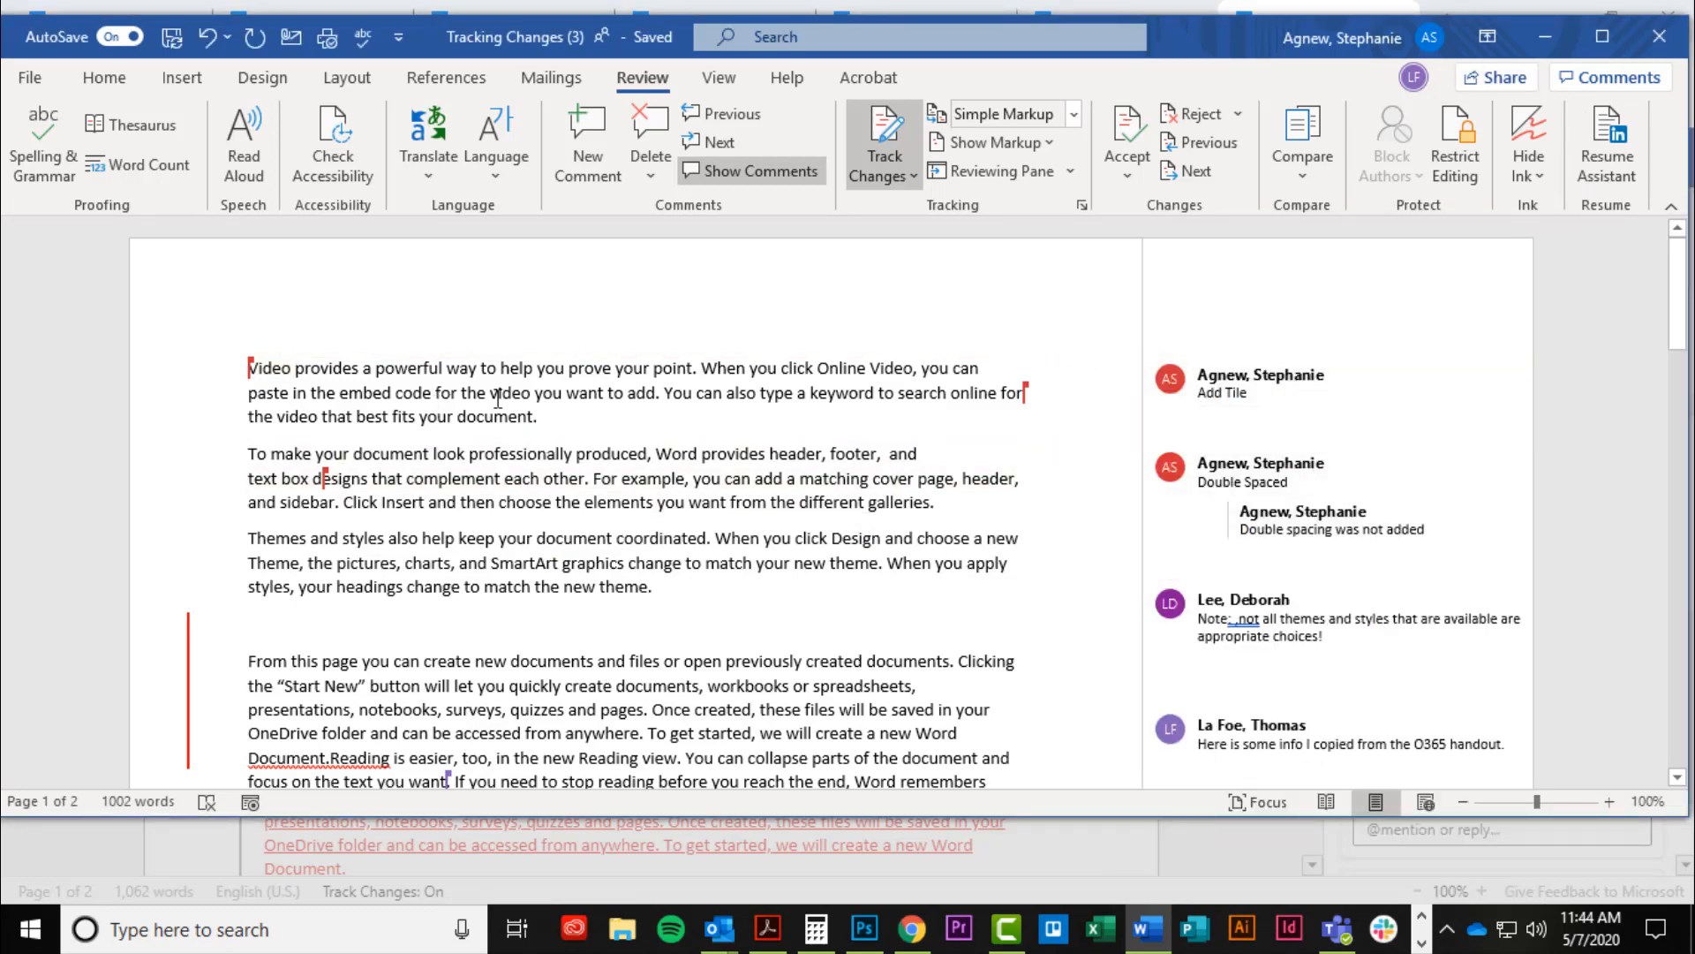
pyautogui.click(1423, 439)
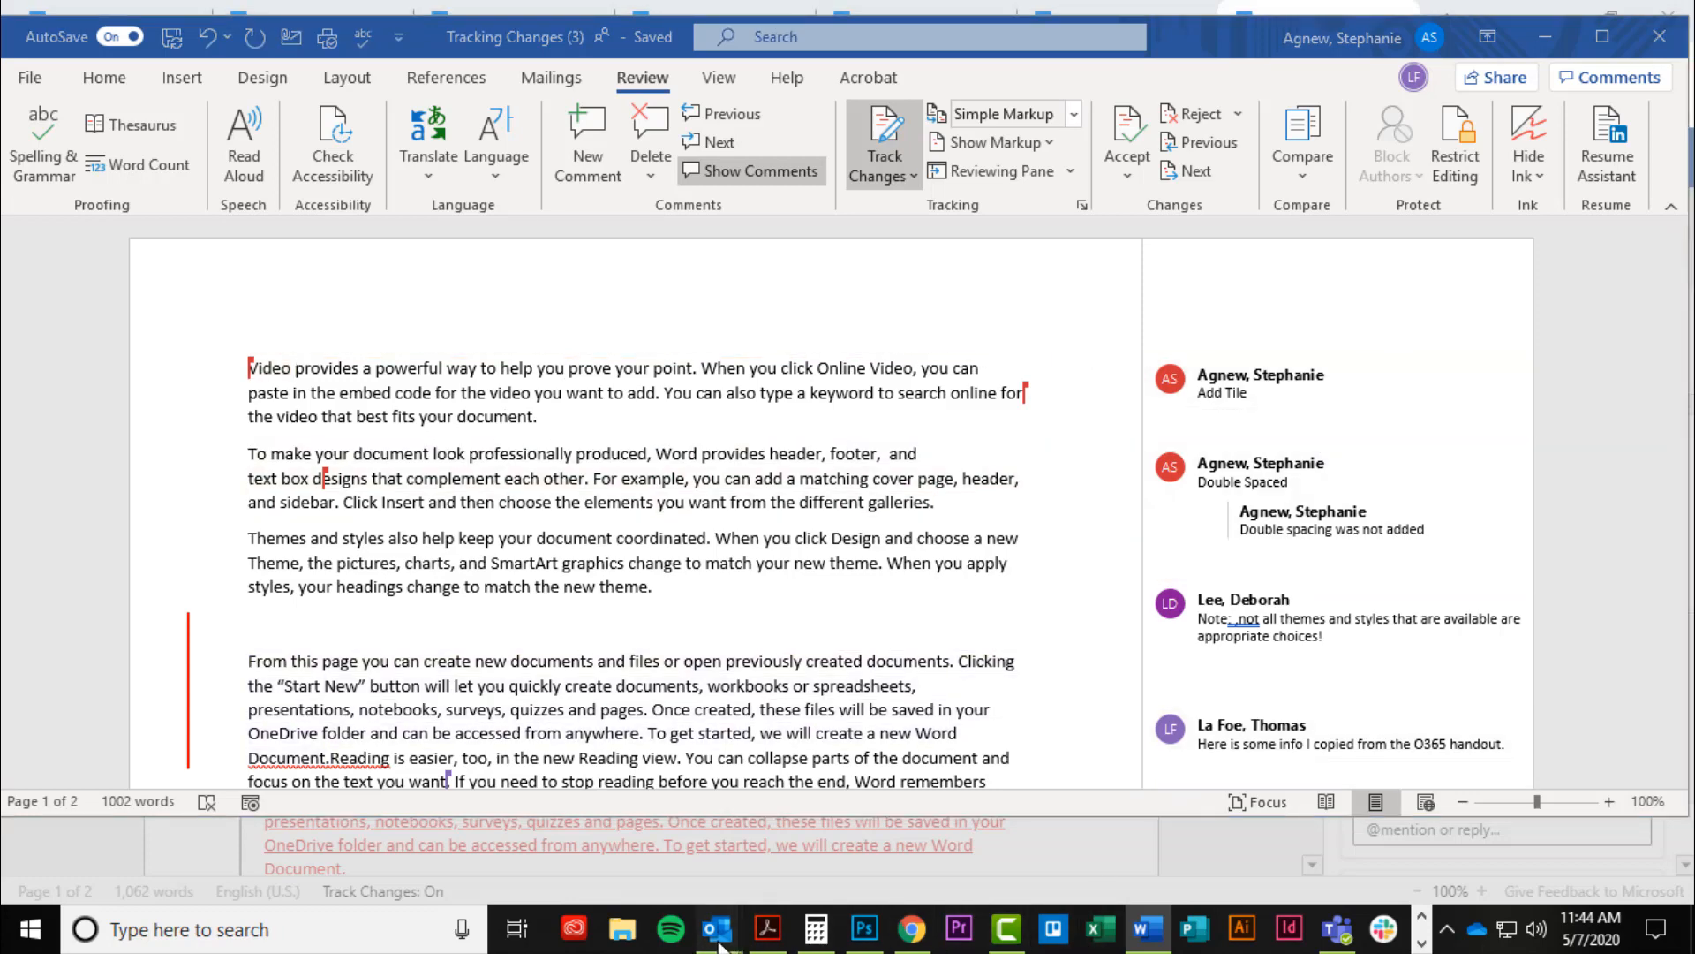
# Step: Switch to Outlook, open Tracking Changes (3) from the latest SharePoint Online notification, acknowledge the Track Changes notice, and show all comments
pyautogui.moveTo(720, 943)
pyautogui.click(673, 886)
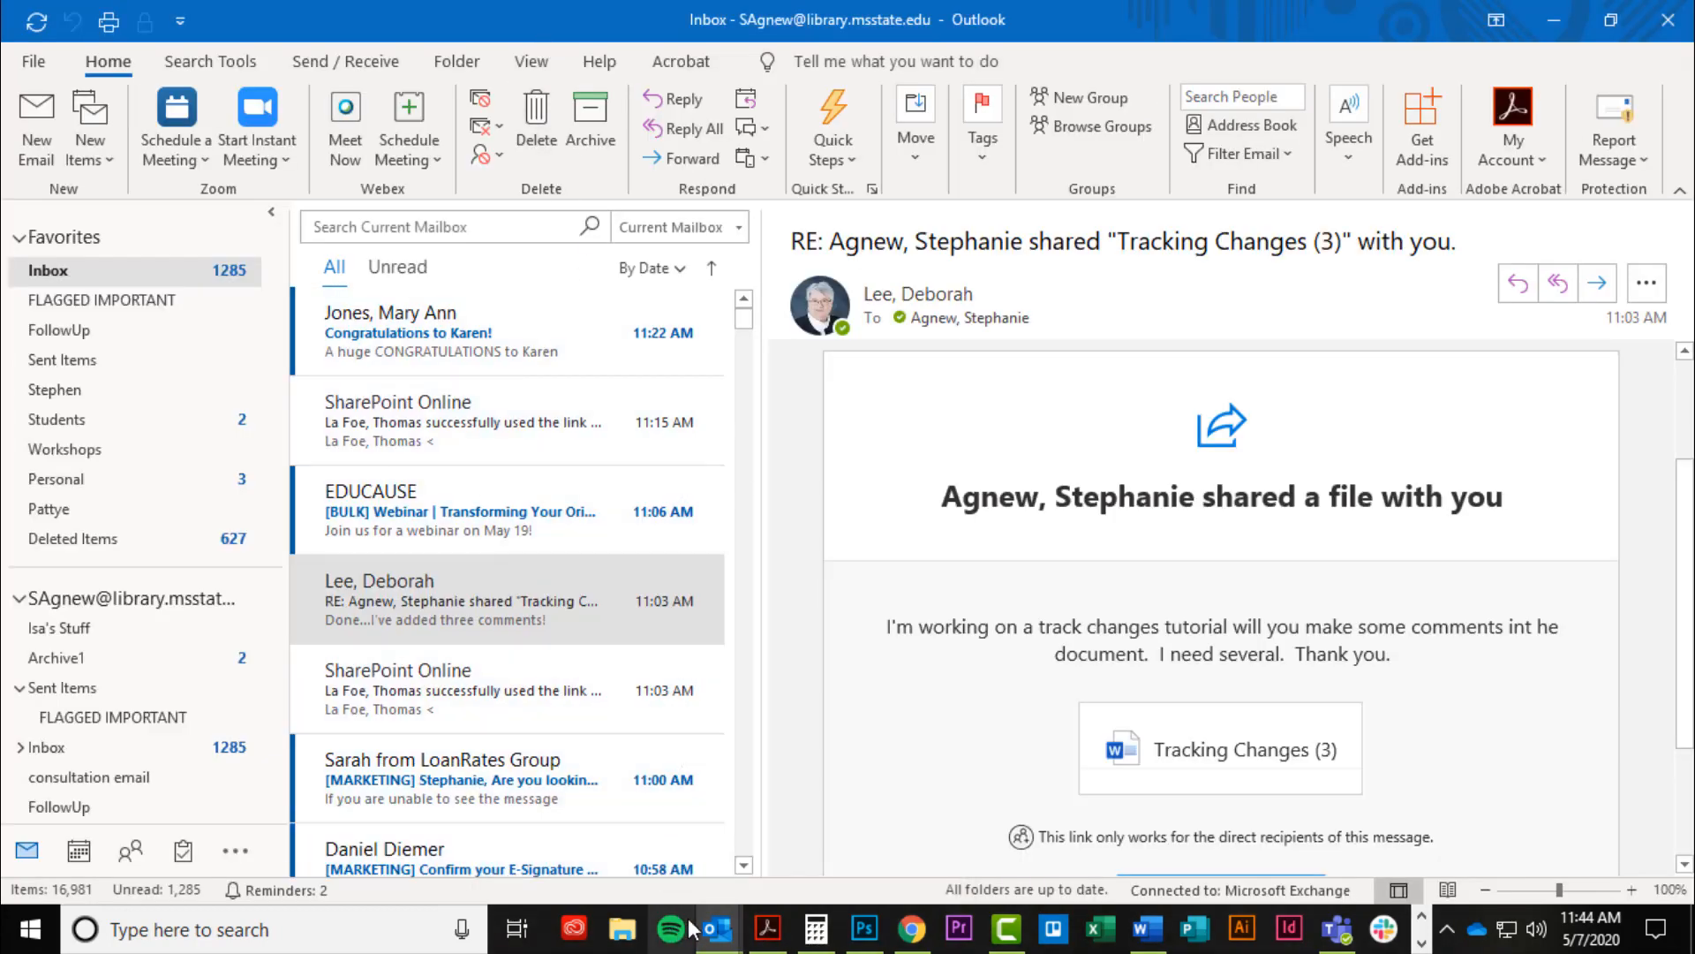
pyautogui.moveTo(719, 927)
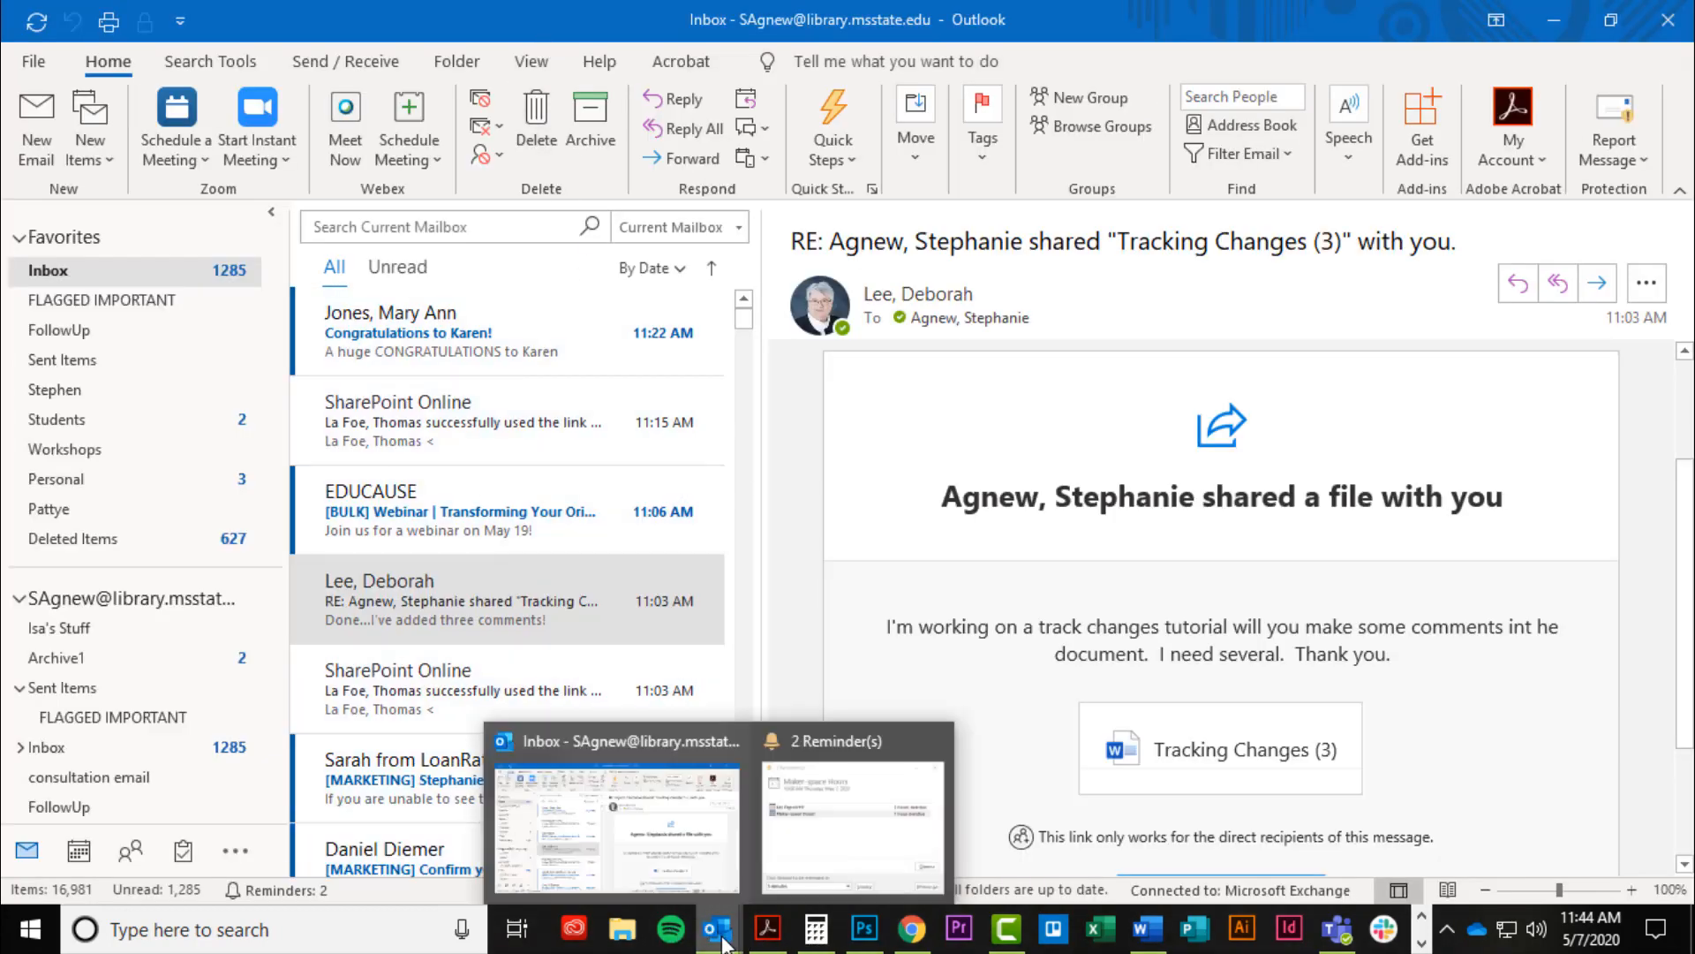
pyautogui.click(642, 849)
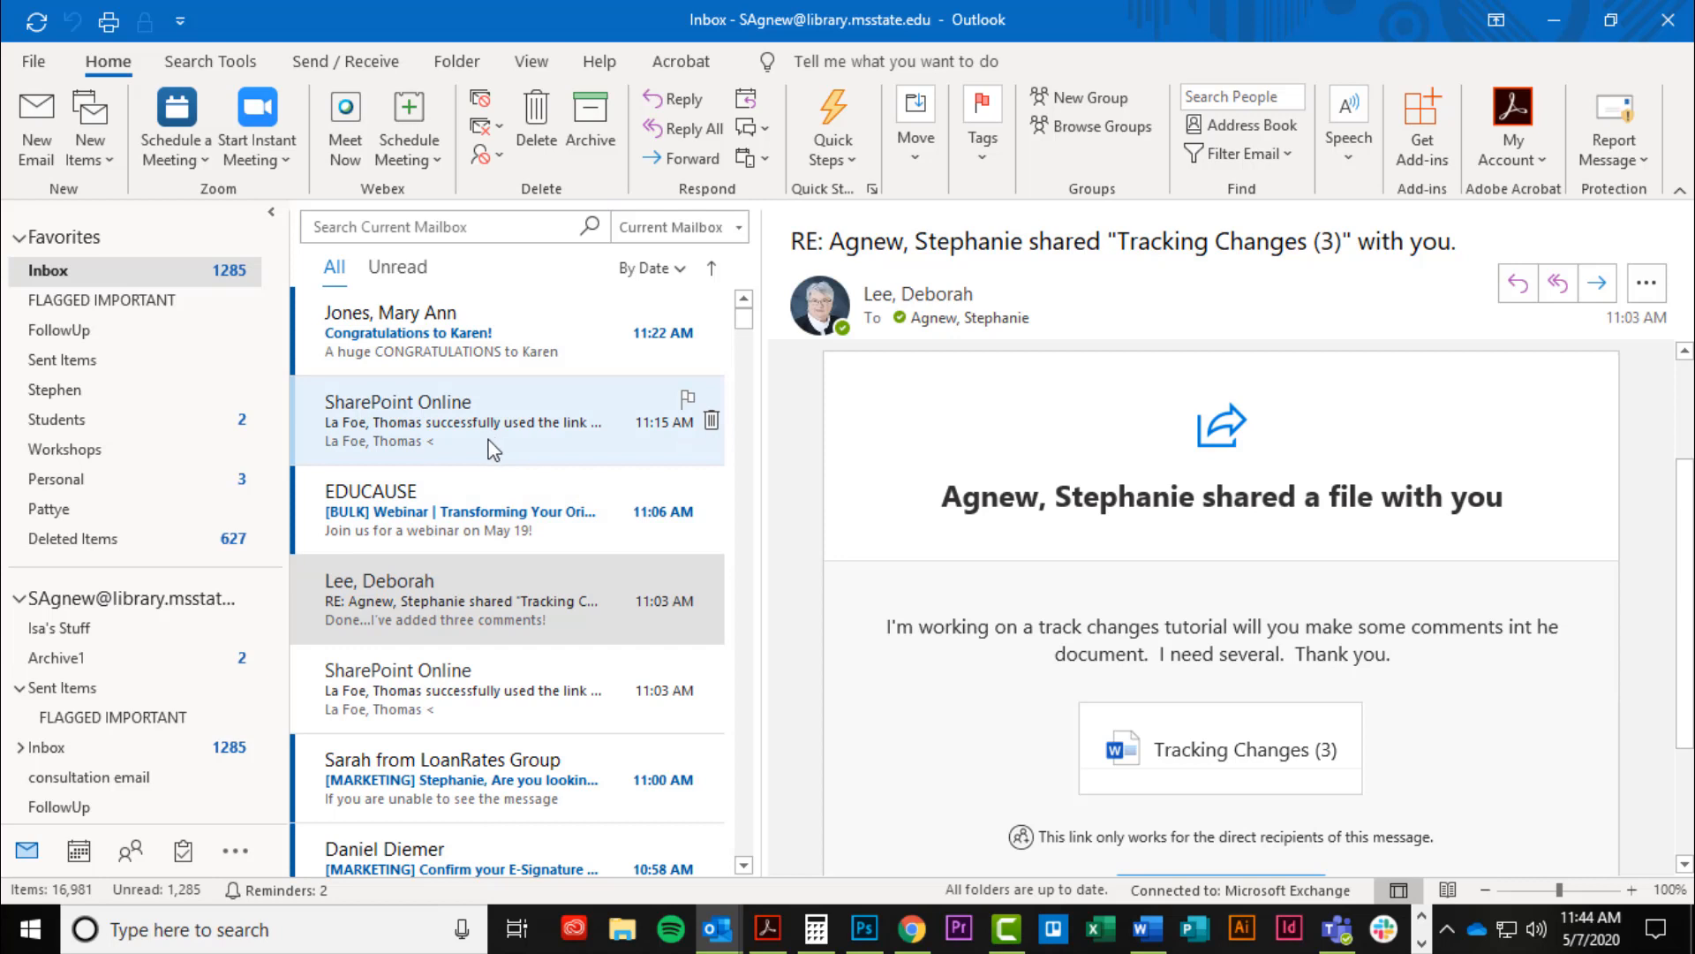
pyautogui.click(437, 436)
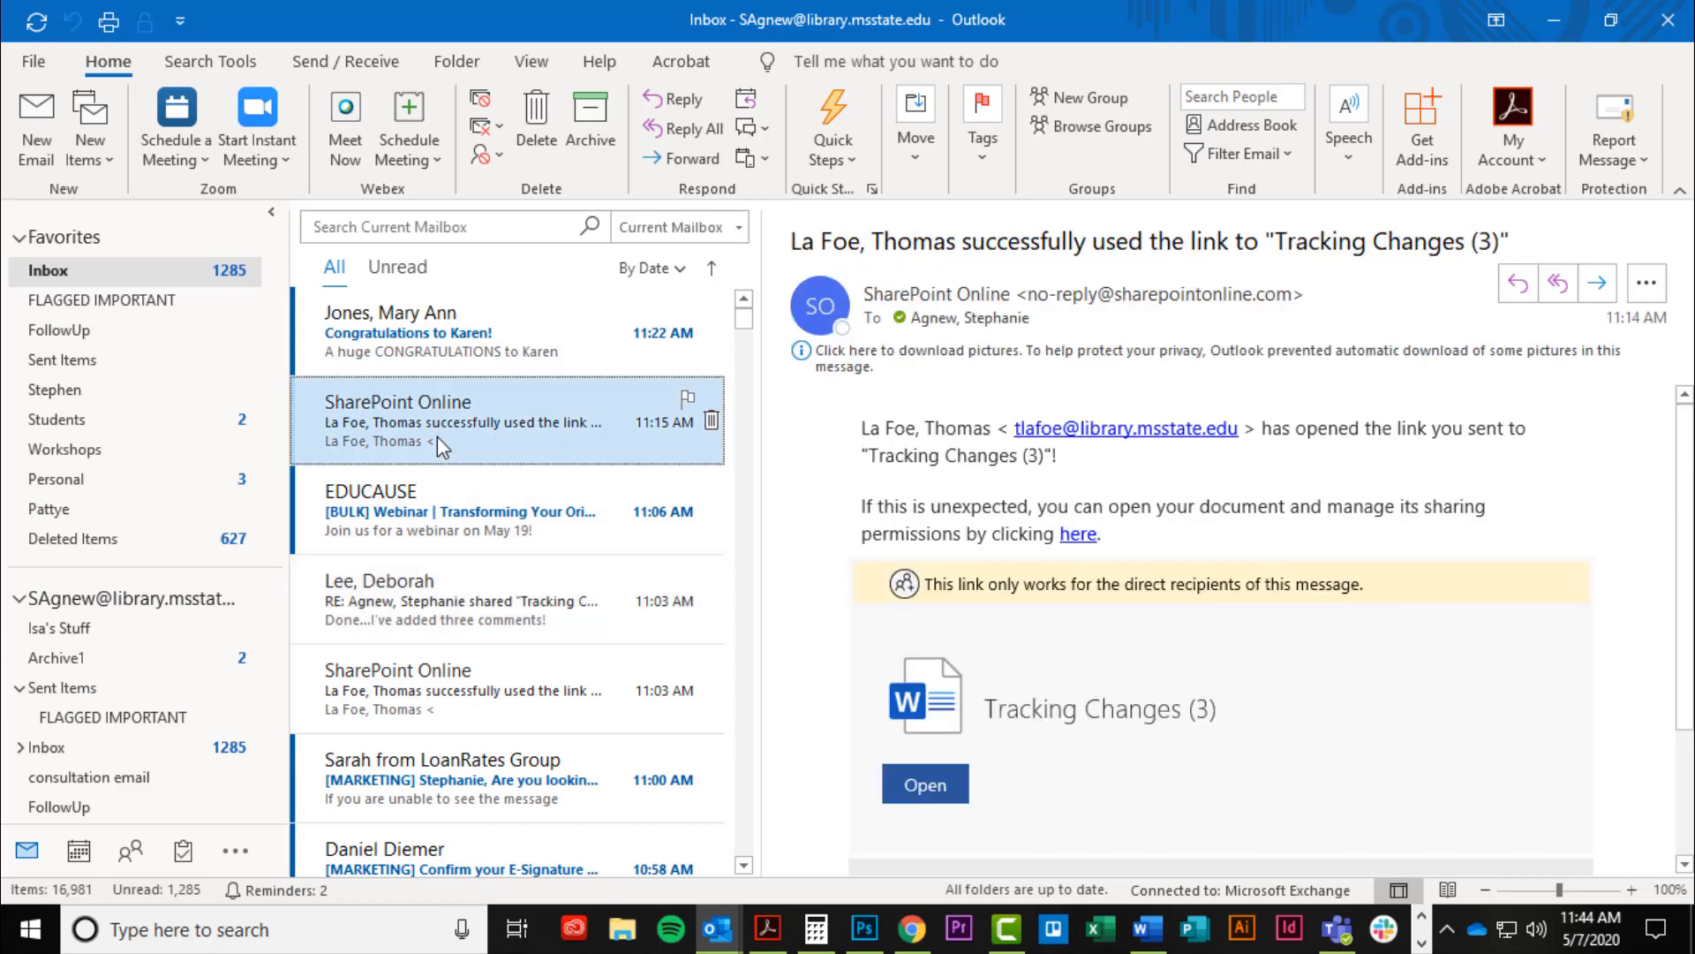
pyautogui.click(920, 794)
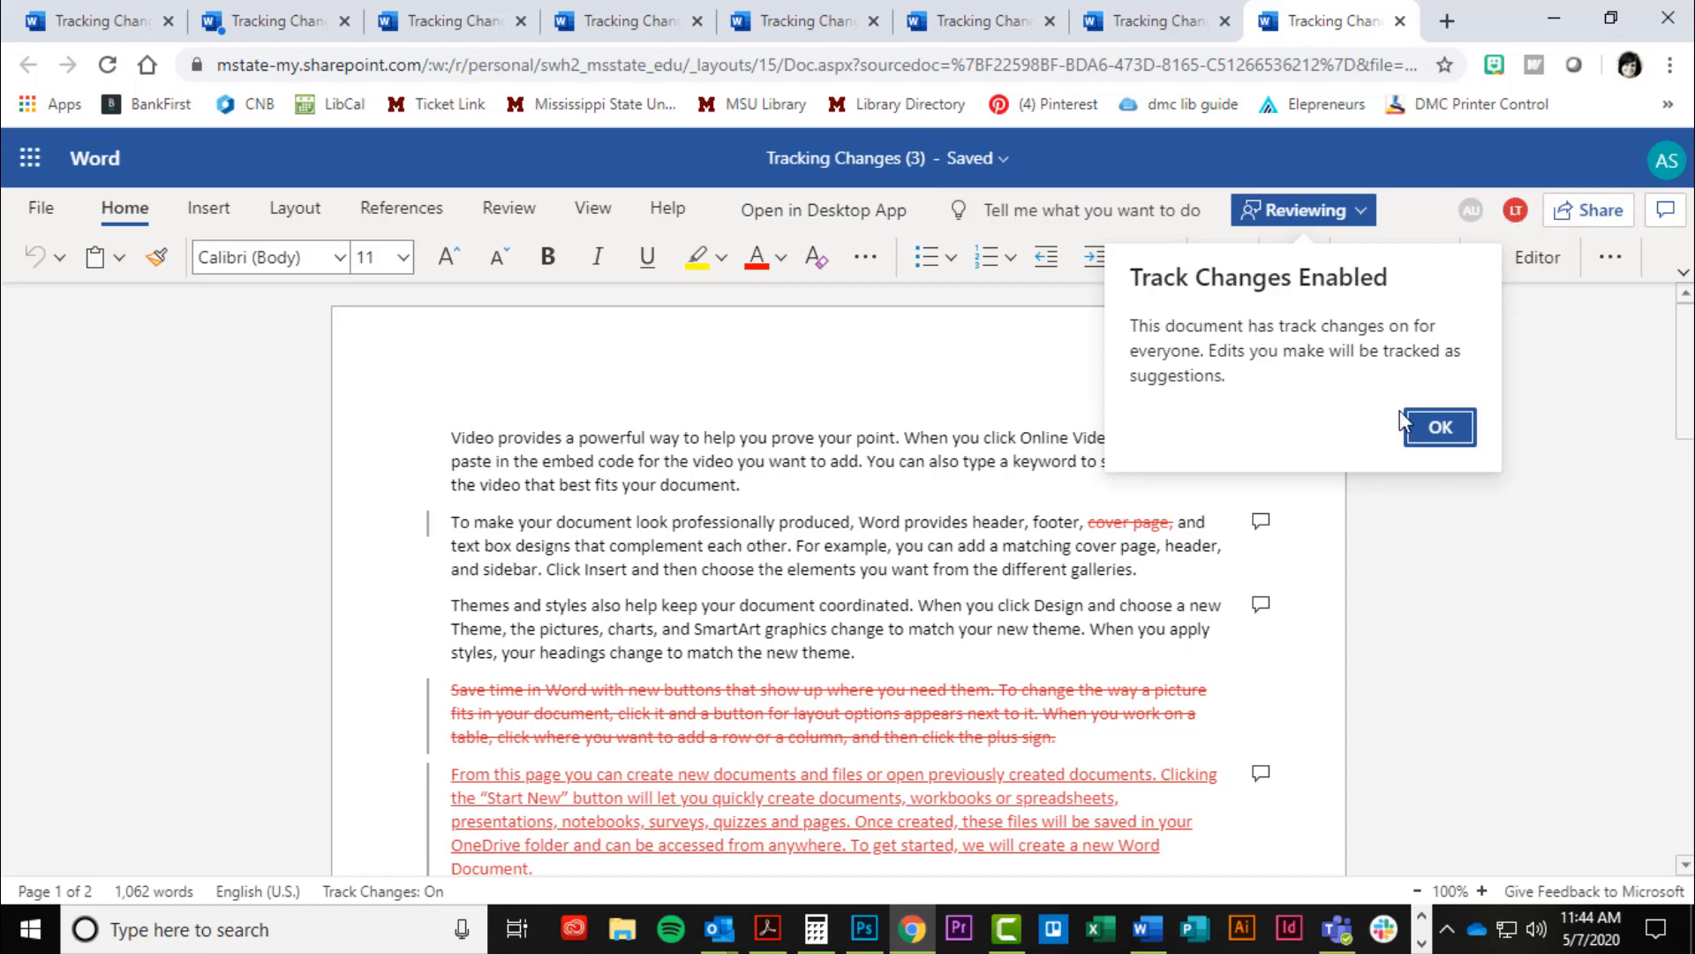
pyautogui.click(1436, 429)
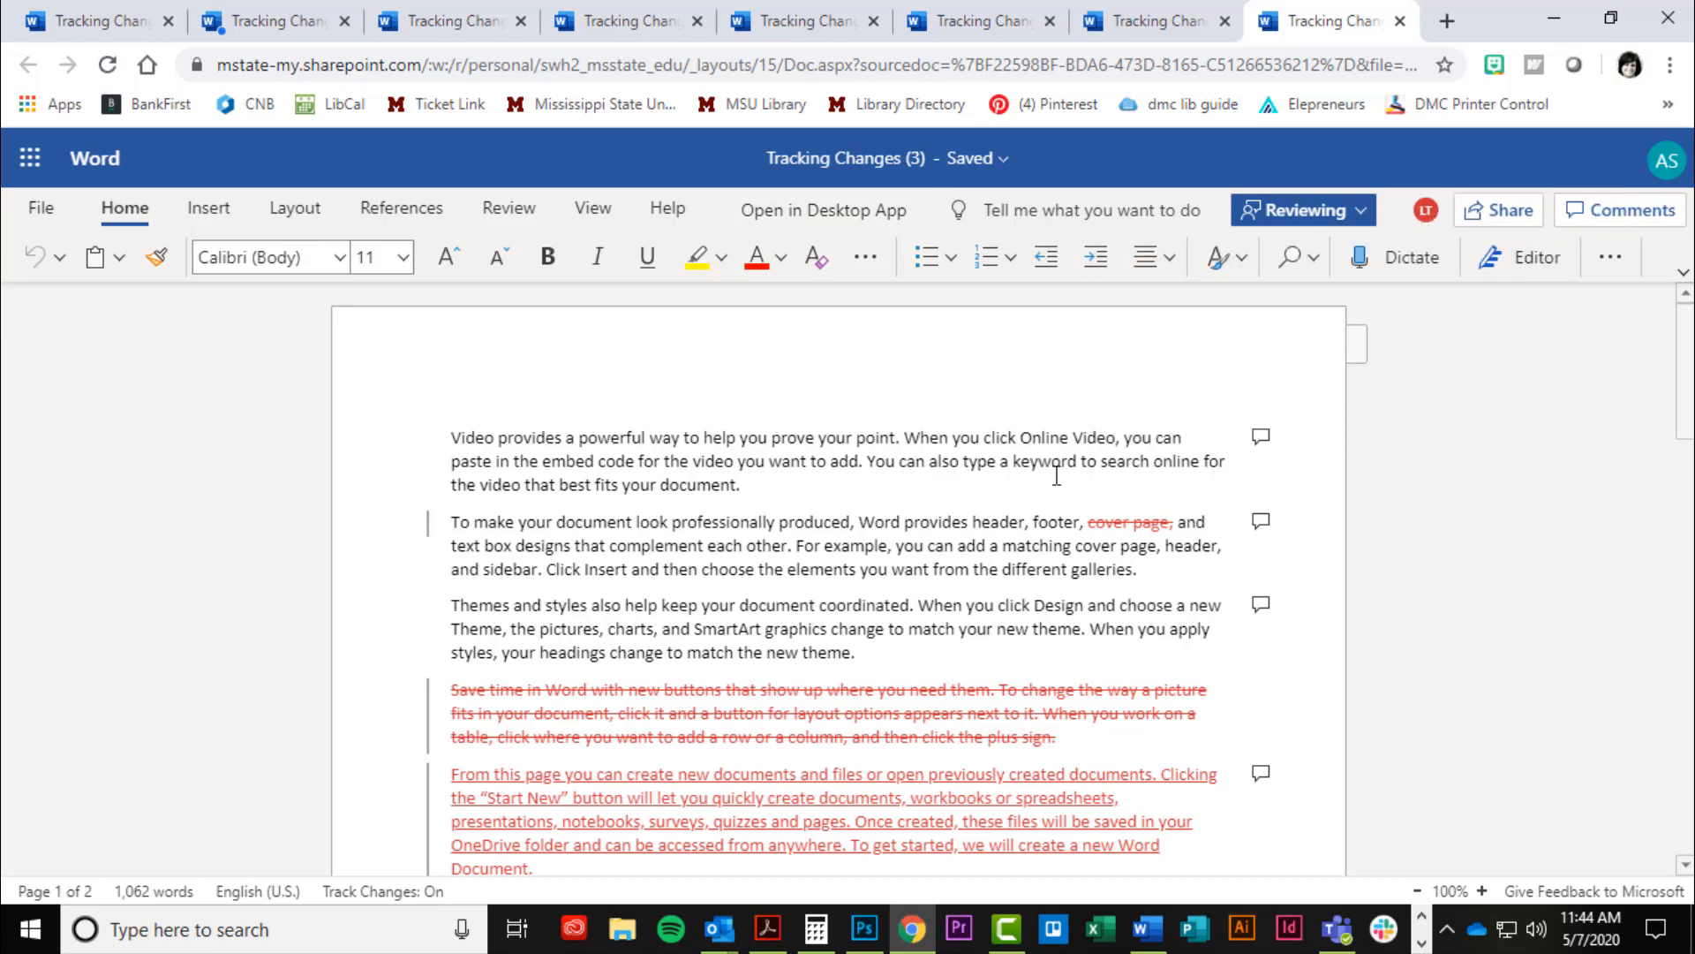
pyautogui.click(1626, 210)
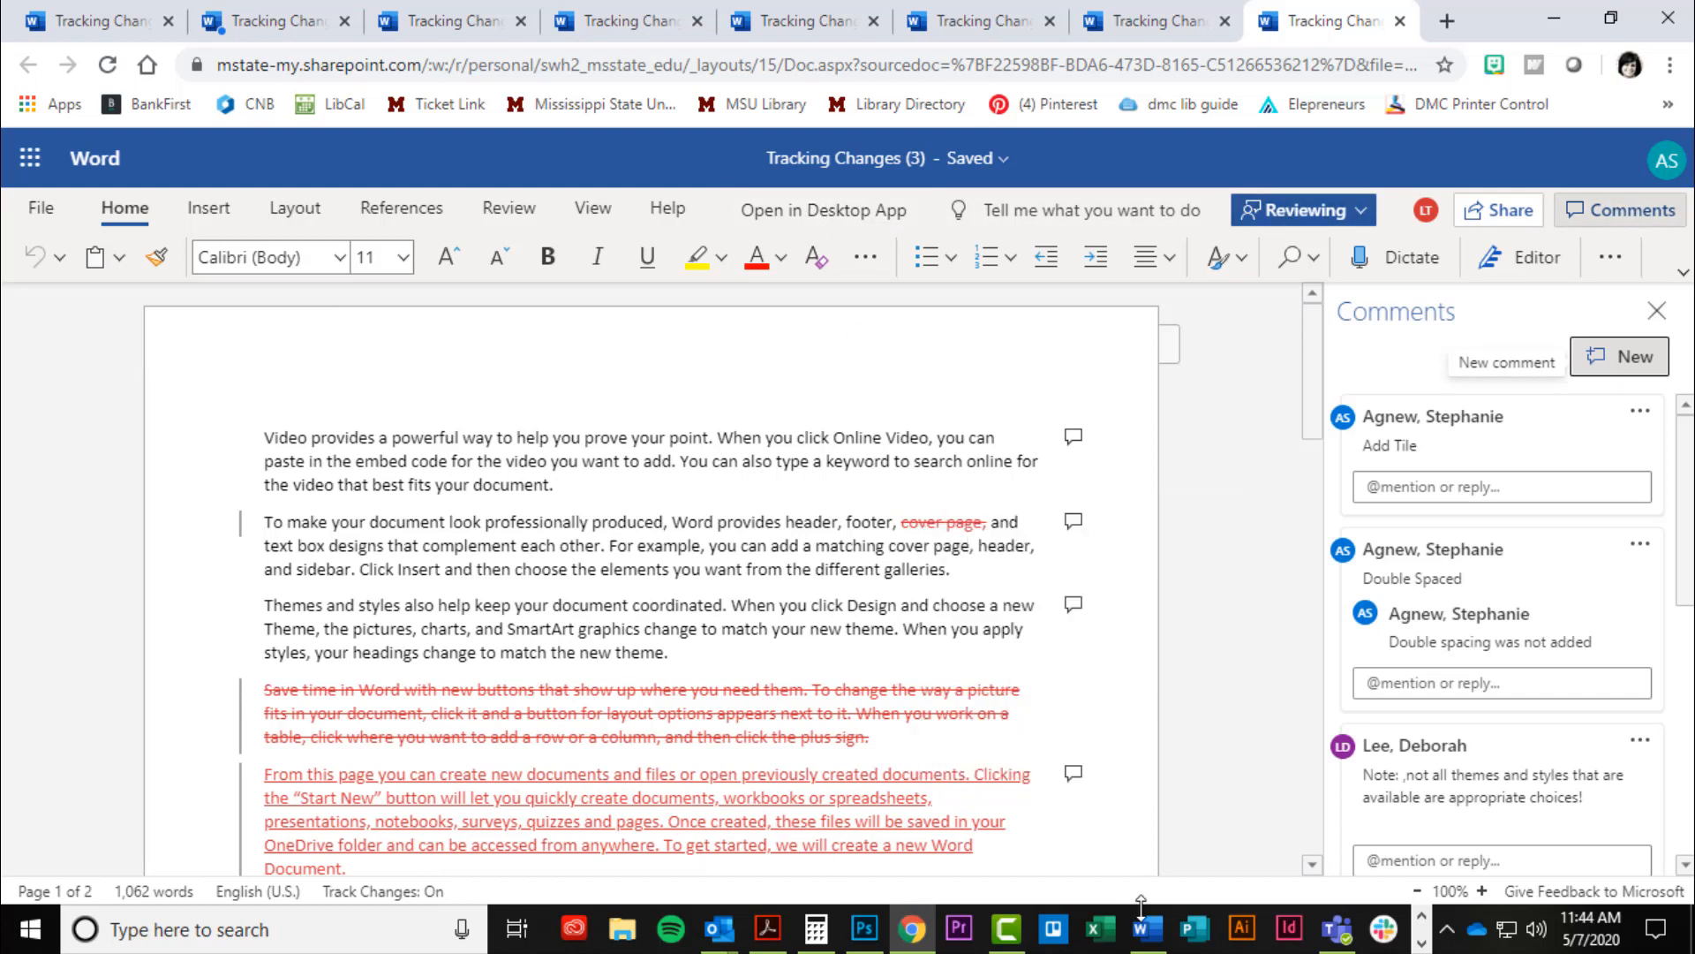
# Step: Switch to the desktop Word window, maximize it, and start a reply to the comment about themes and styles not being appropriate choices
pyautogui.click(1139, 941)
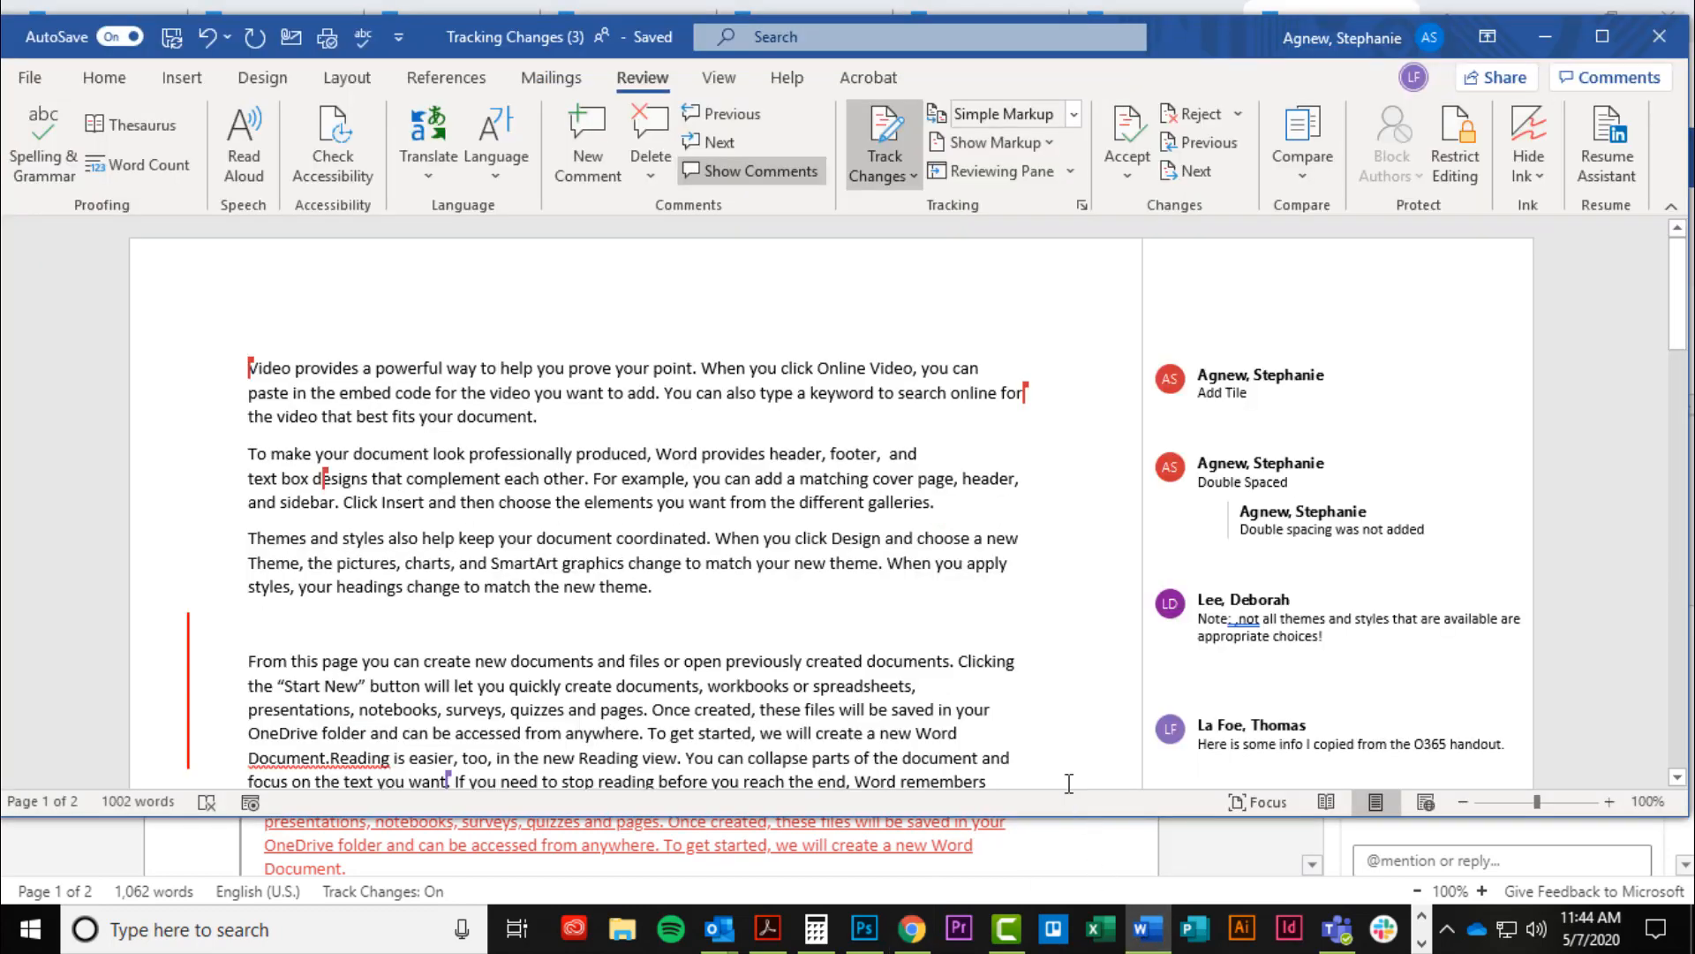
pyautogui.click(1605, 36)
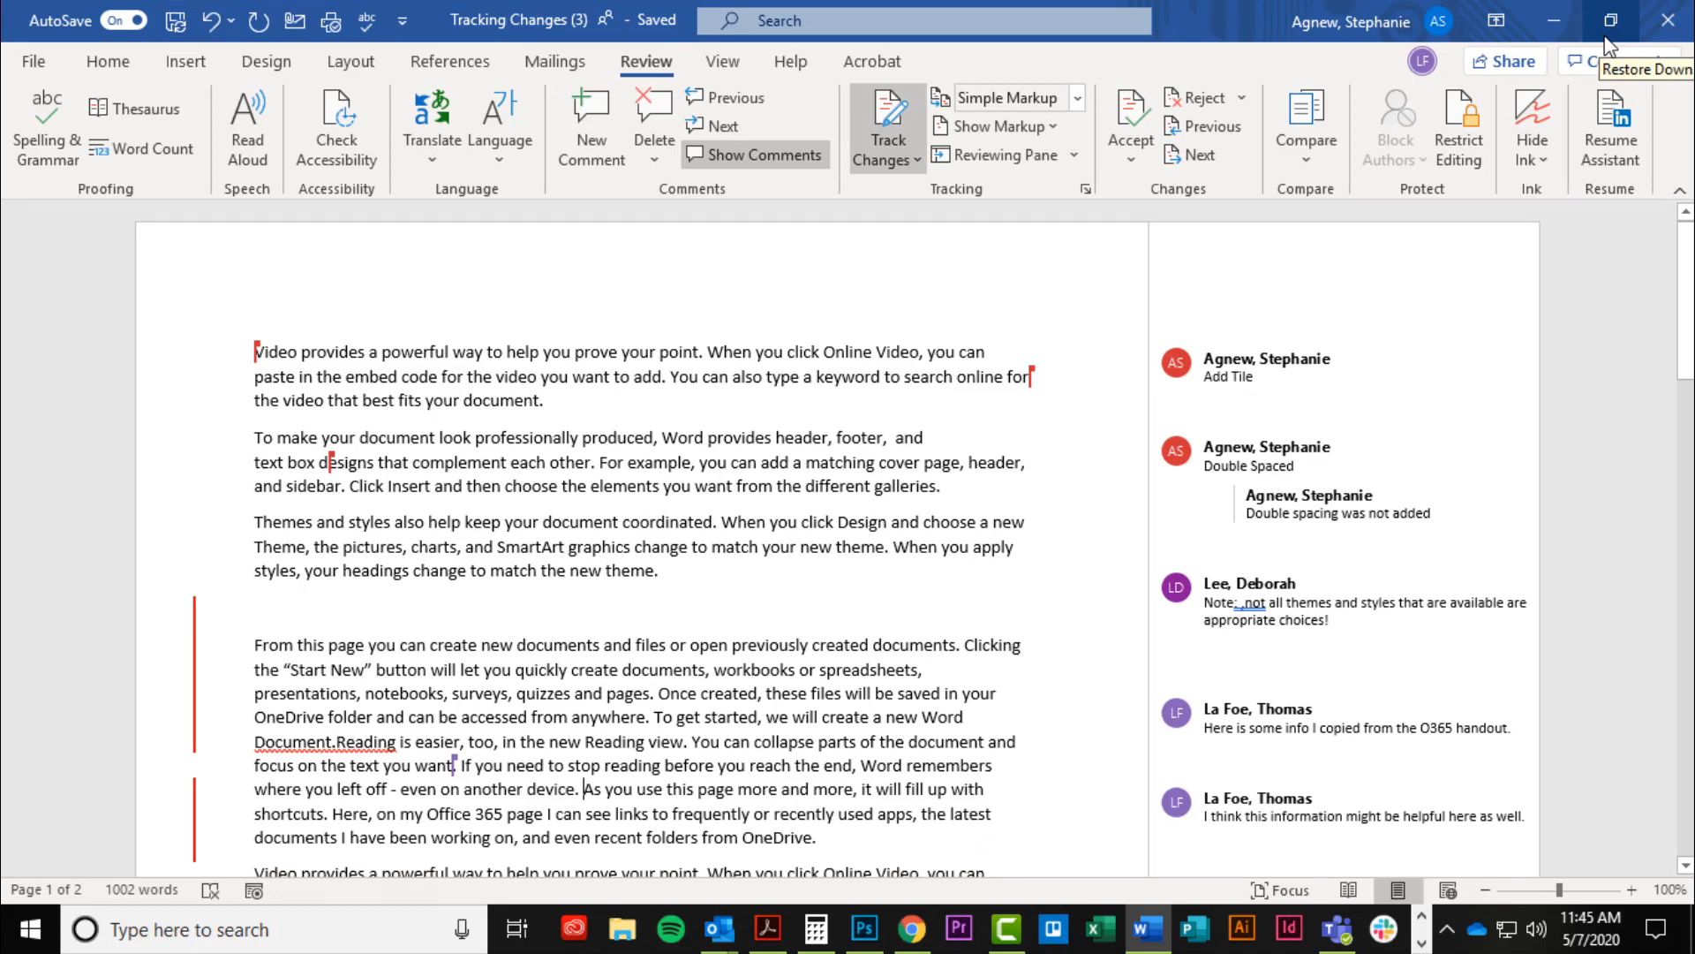
pyautogui.click(1351, 643)
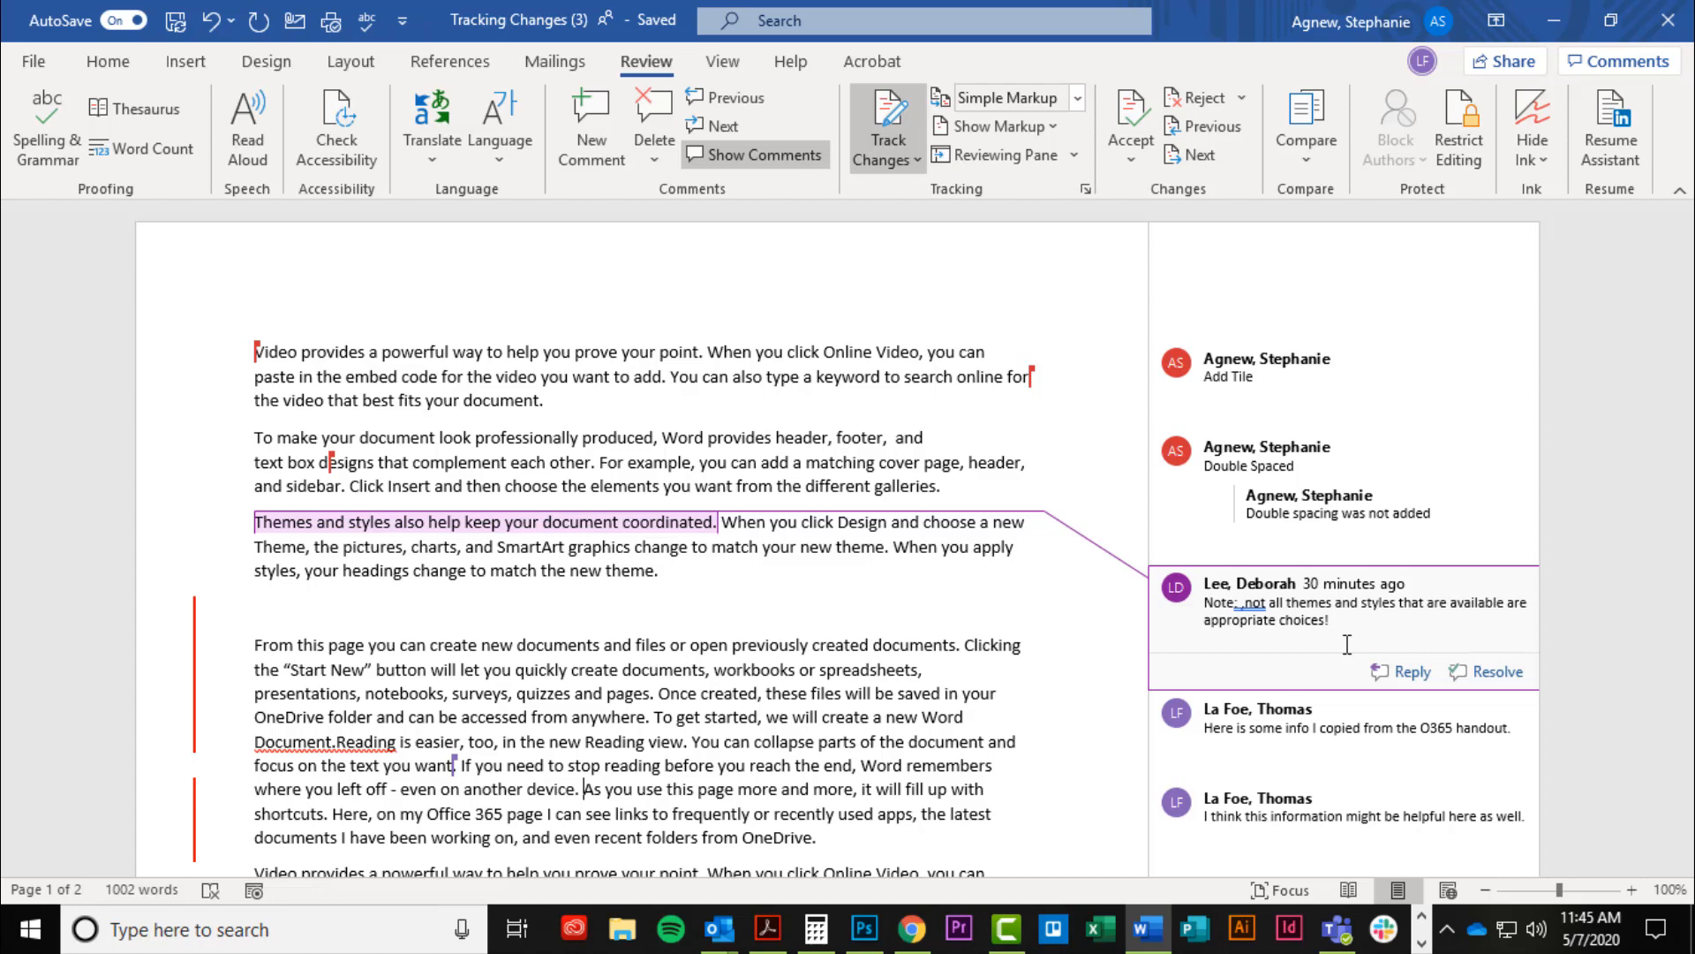
pyautogui.click(1407, 673)
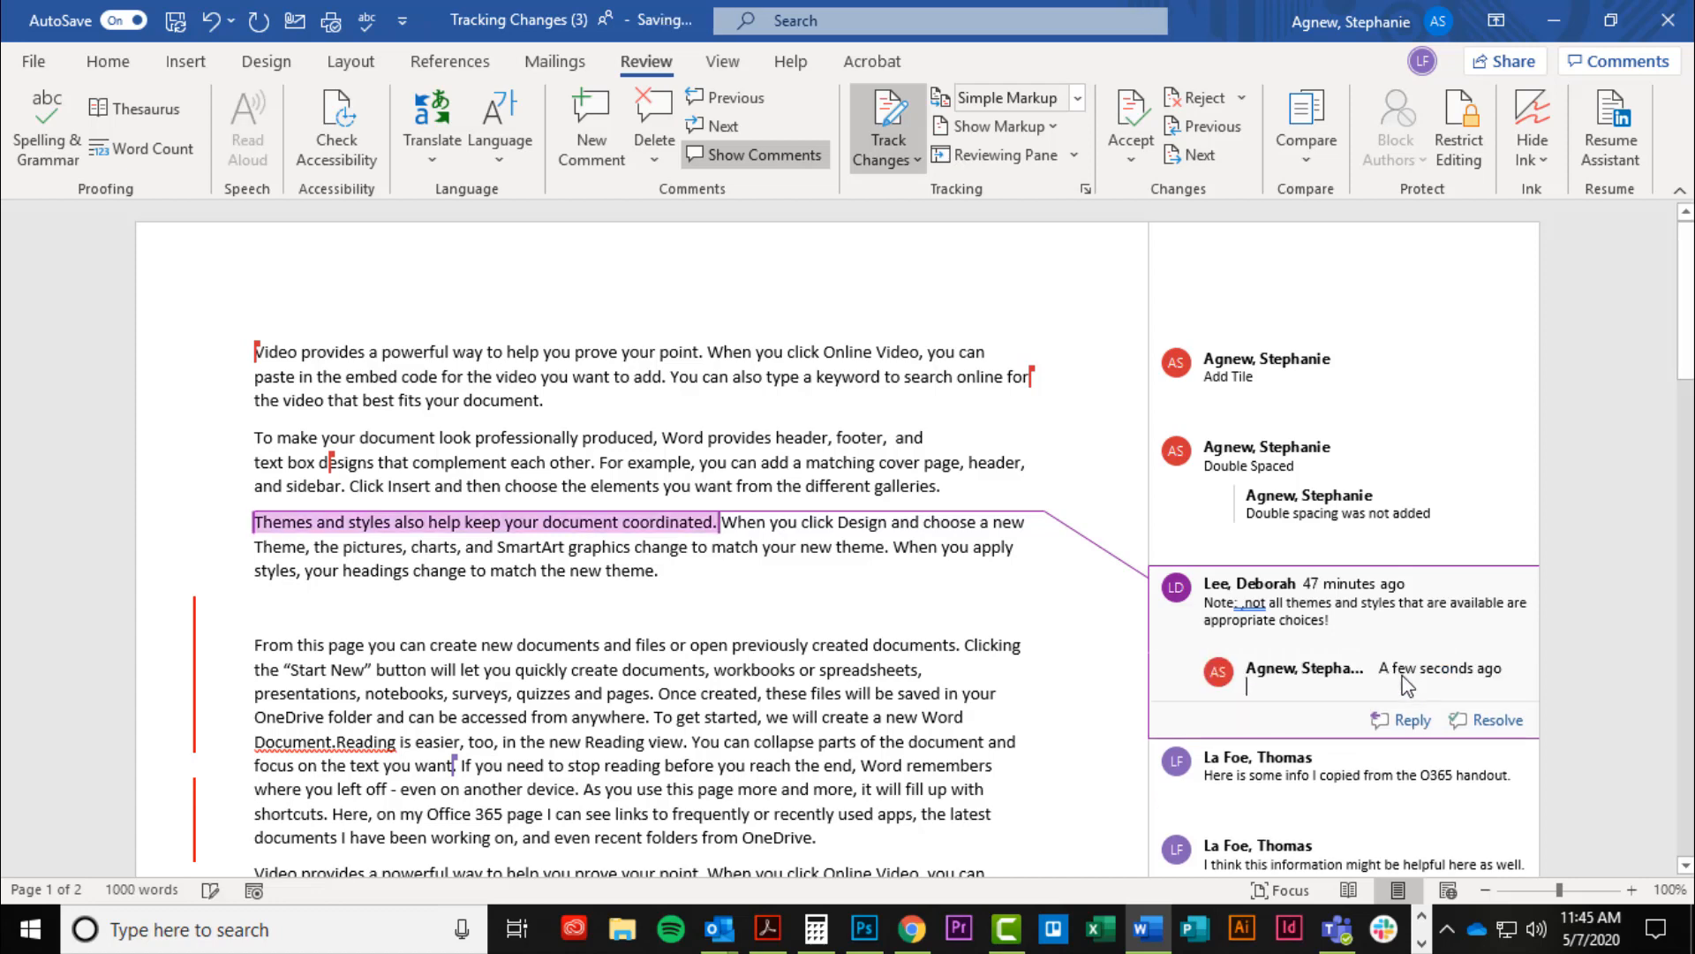
pyautogui.rightClick(1404, 681)
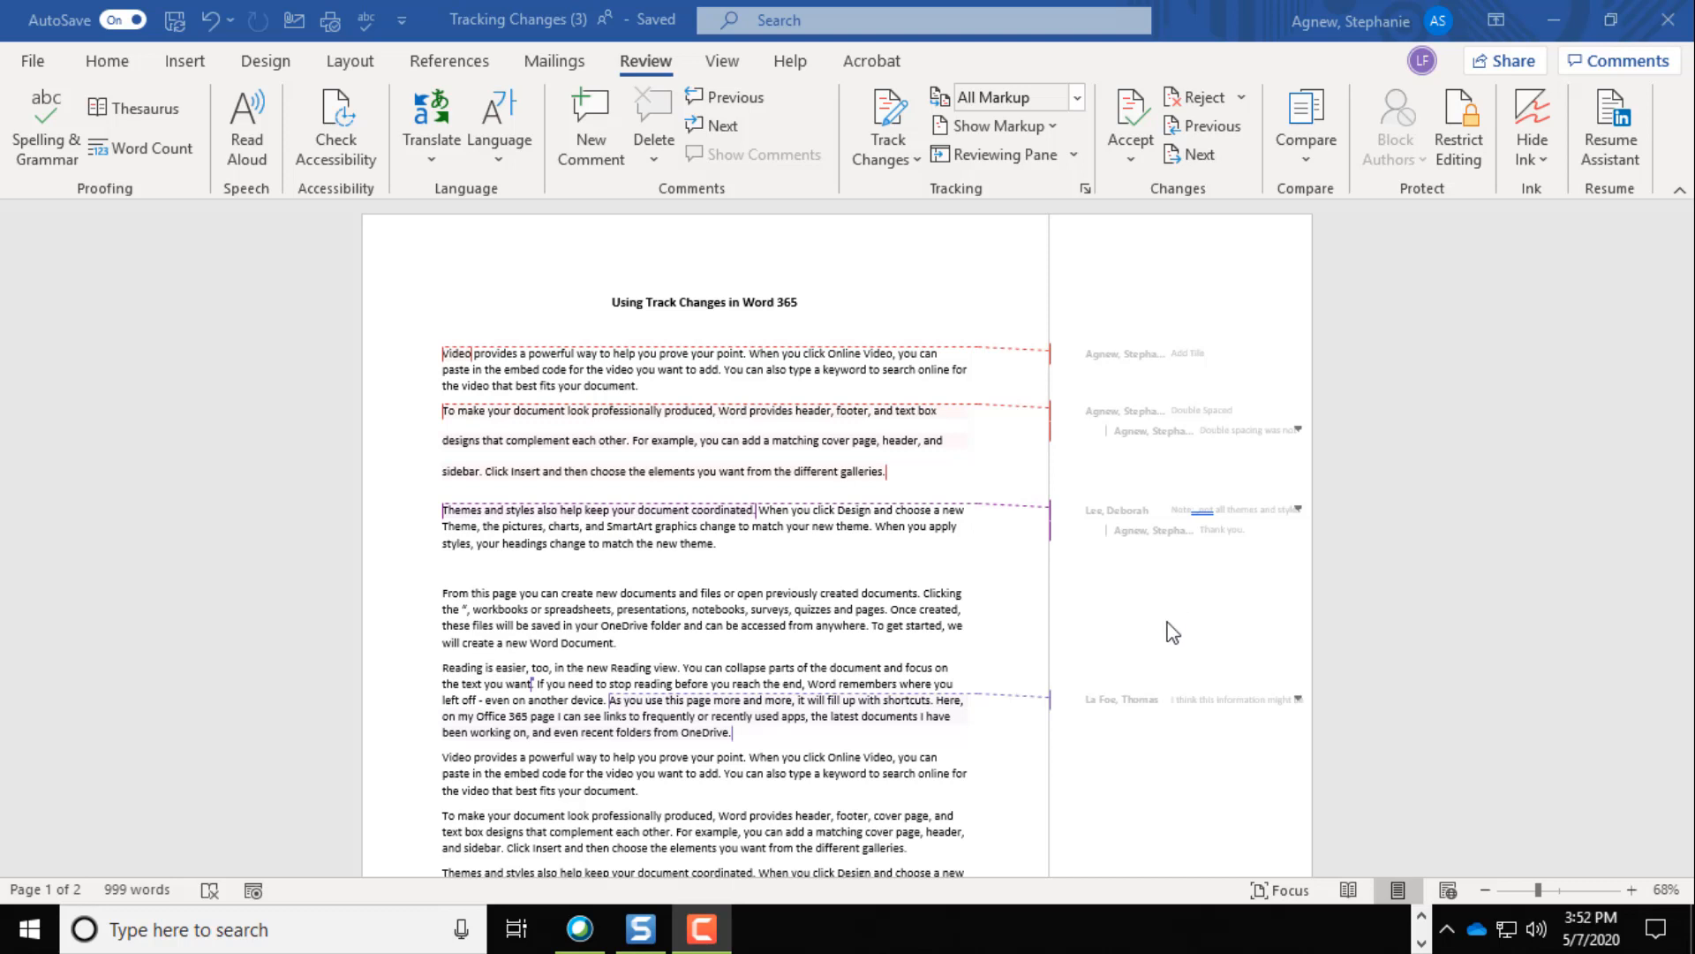
# Step: Set the markup display to No Markup to view the document without tracked changes and comments
pyautogui.click(1077, 101)
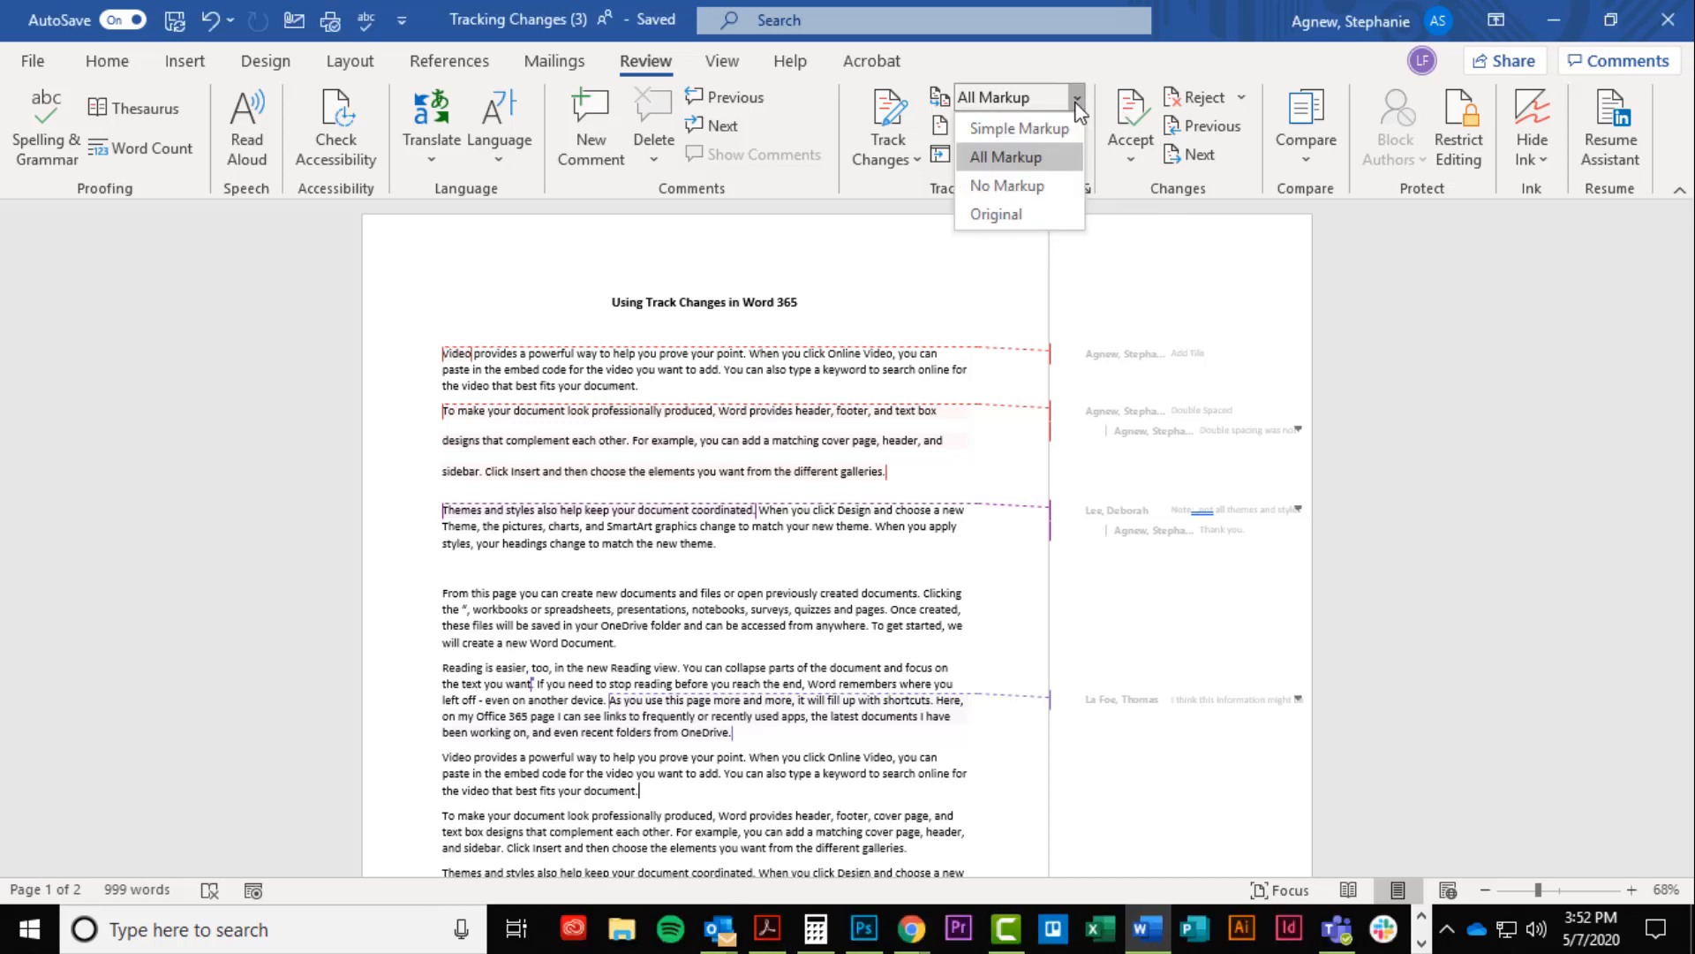
pyautogui.click(1049, 187)
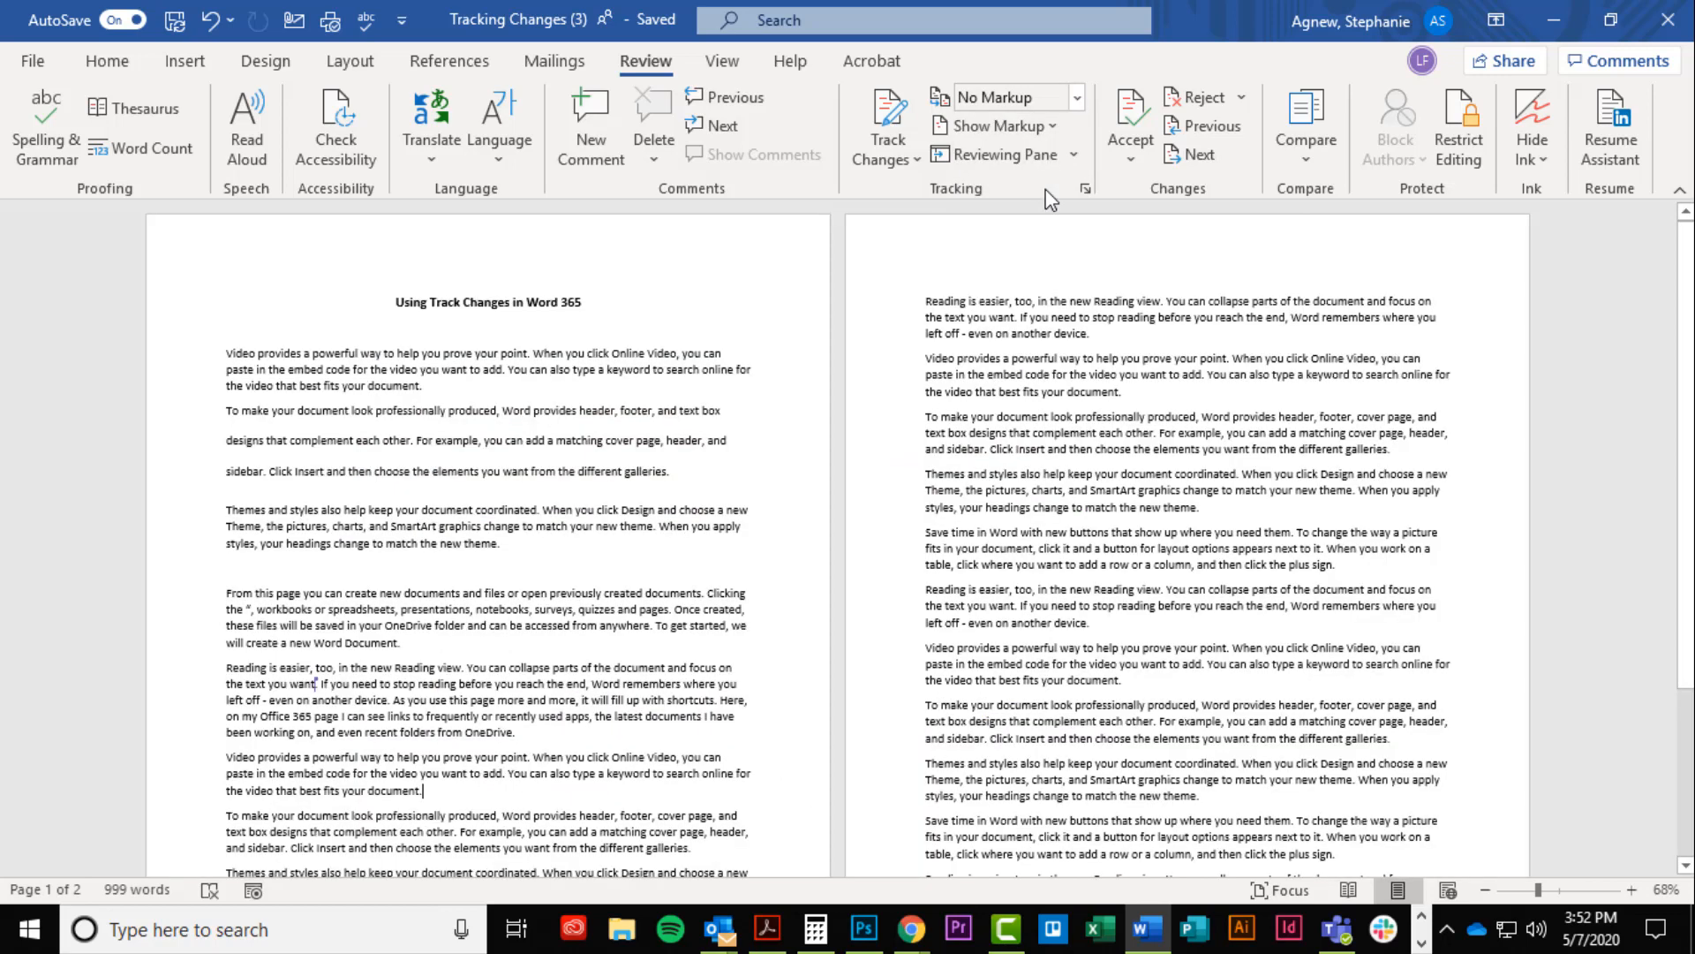